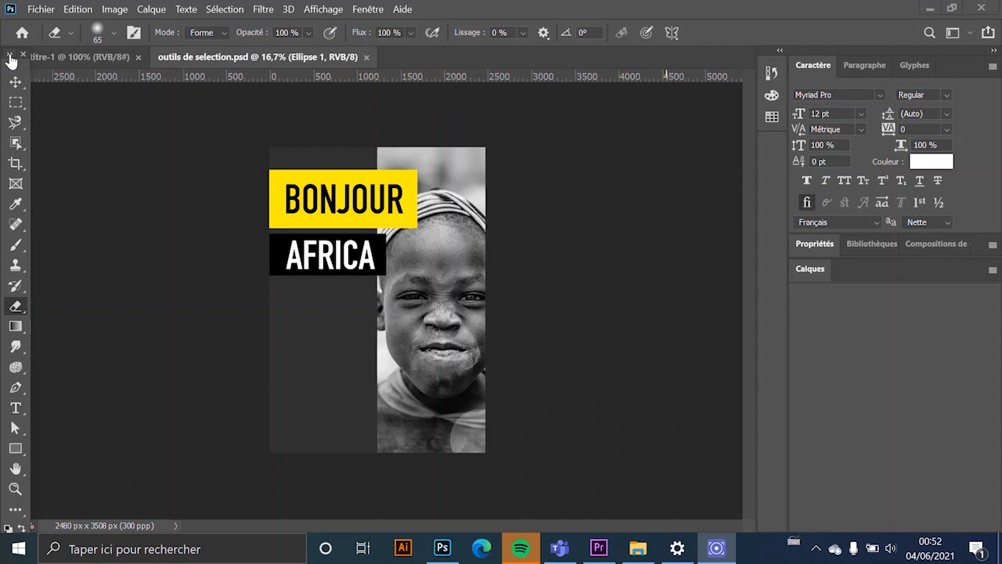
Toggle the toolbar between its two-column and single-column layouts, finishing with the single column.
{"action": "left_click", "coordinate": [10, 57]}
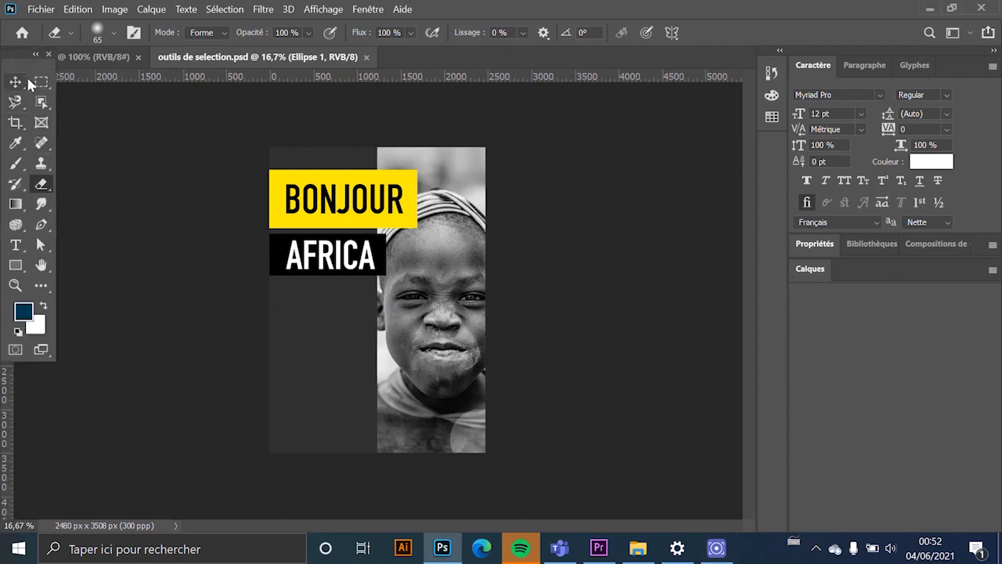
{"action": "left_click", "coordinate": [34, 55]}
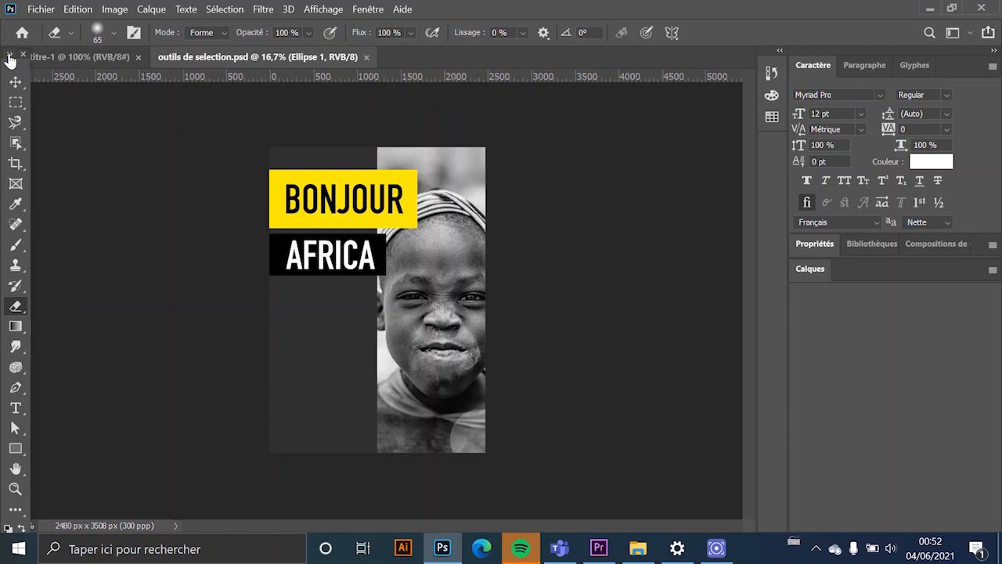
{"action": "left_click", "coordinate": [10, 57]}
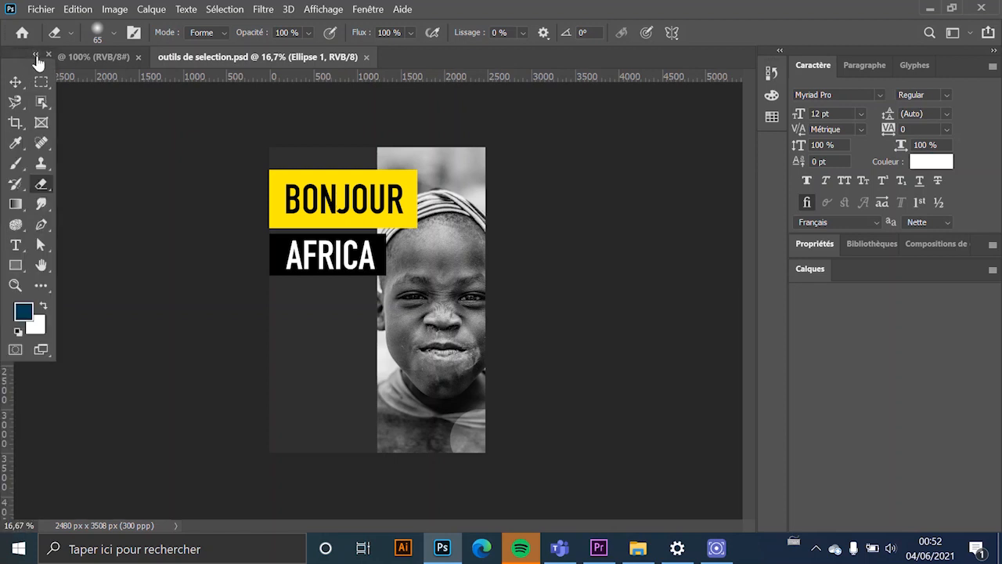
{"action": "left_click", "coordinate": [36, 59]}
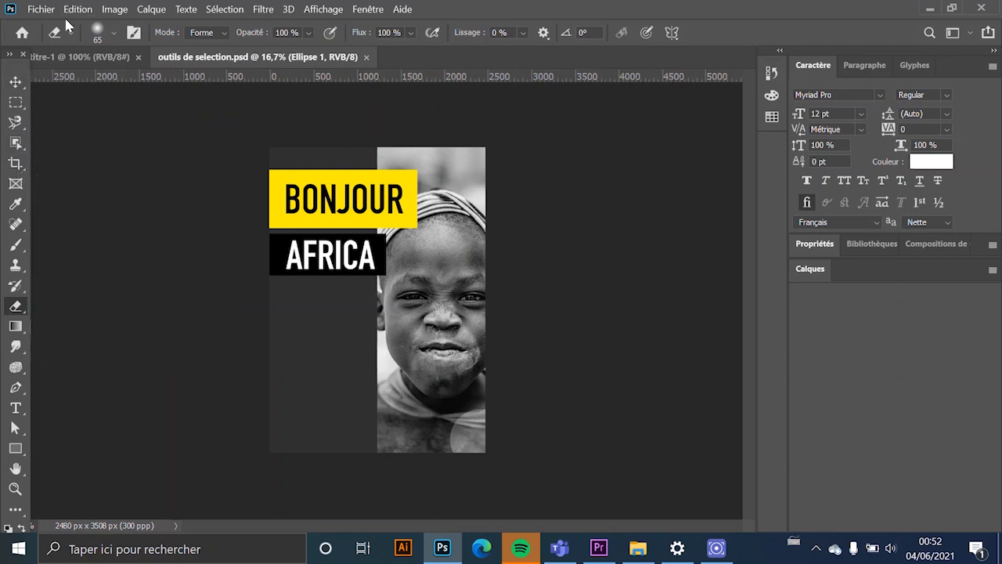
Examine the tools grouped with the Move, Rectangular Marquee and Magnetic Lasso tools, finishing on the Move tool.
{"action": "left_click", "coordinate": [9, 86]}
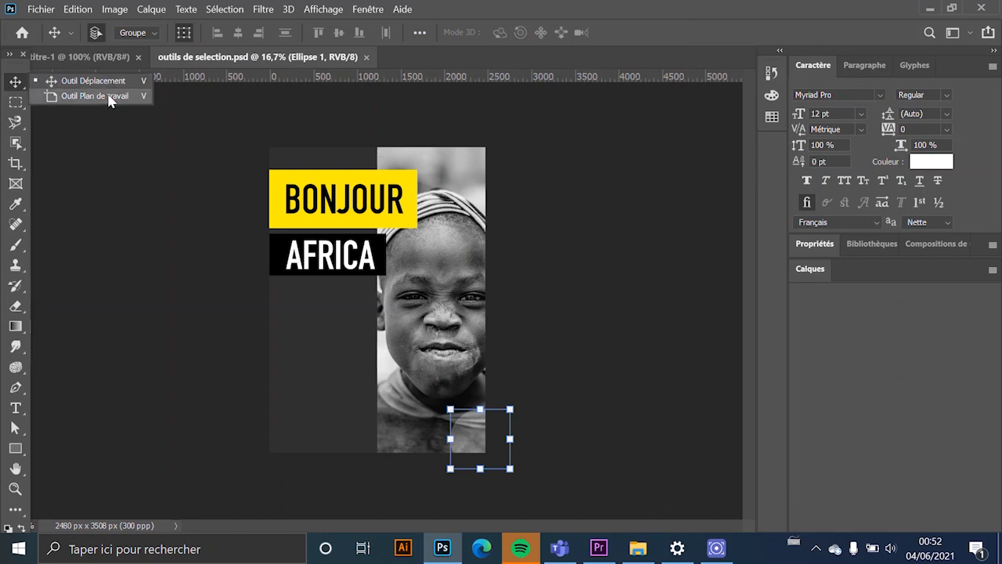
{"action": "left_click", "coordinate": [19, 105]}
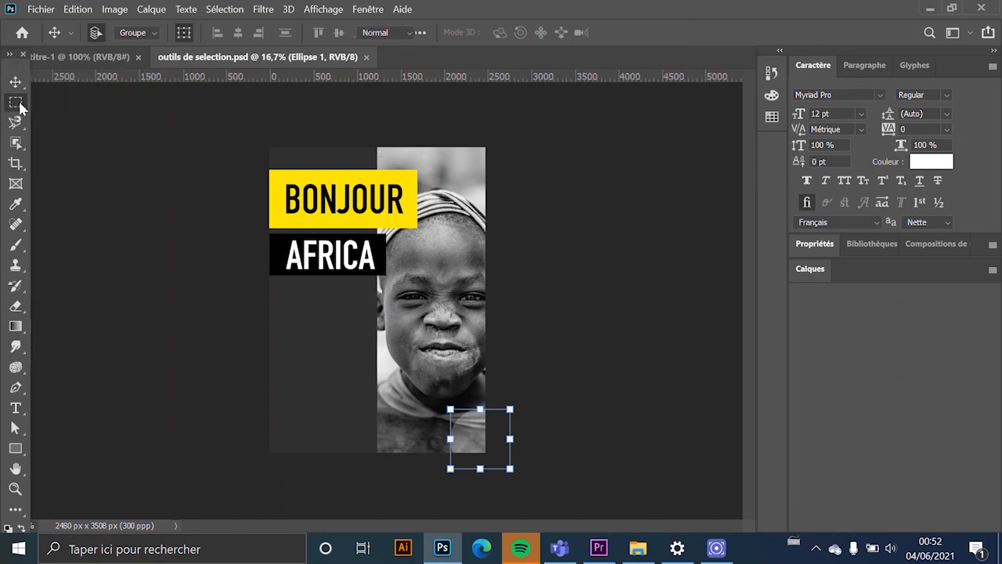
{"action": "left_click", "coordinate": [20, 104]}
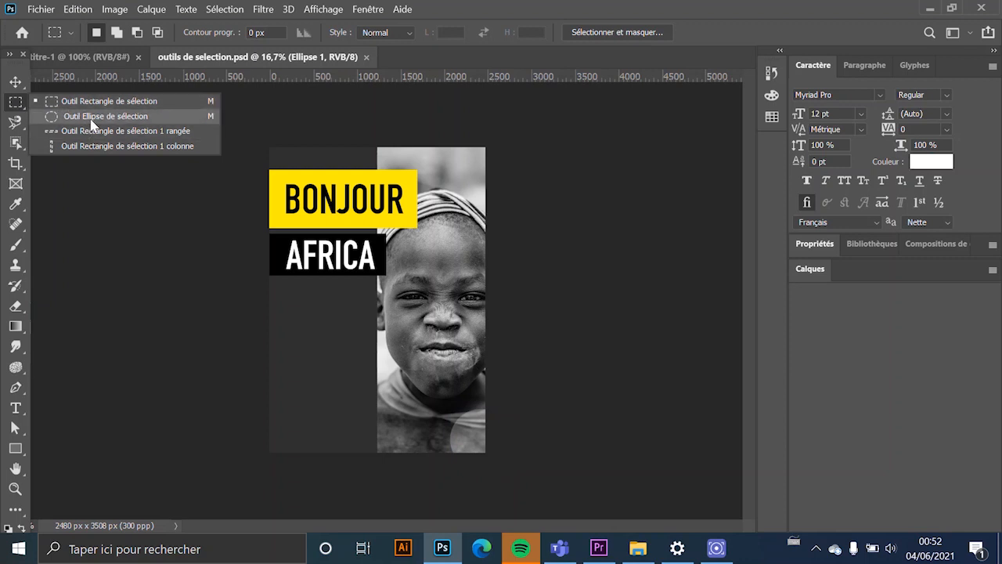
{"action": "left_click", "coordinate": [16, 122]}
{"action": "left_click", "coordinate": [16, 123]}
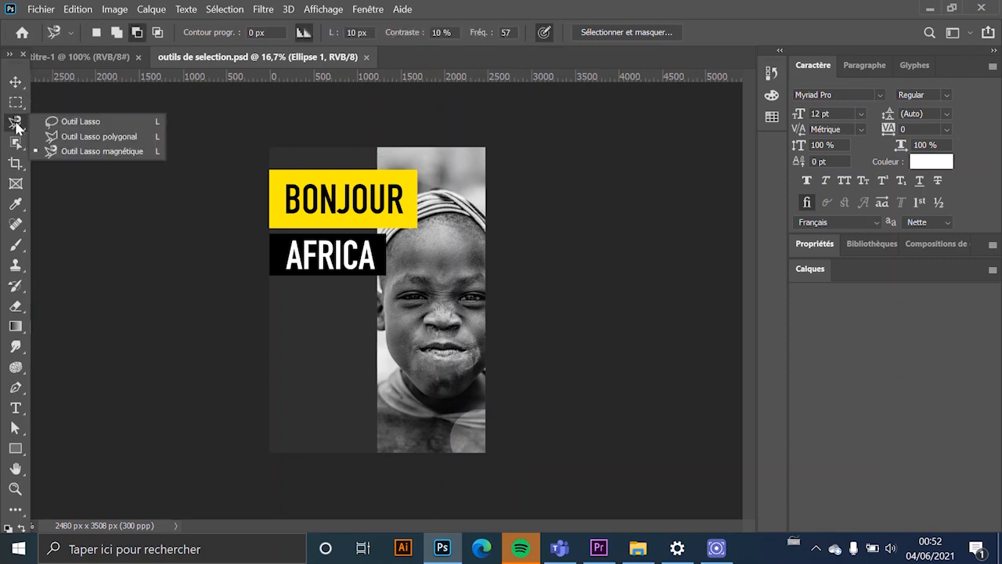
{"action": "left_click", "coordinate": [14, 81]}
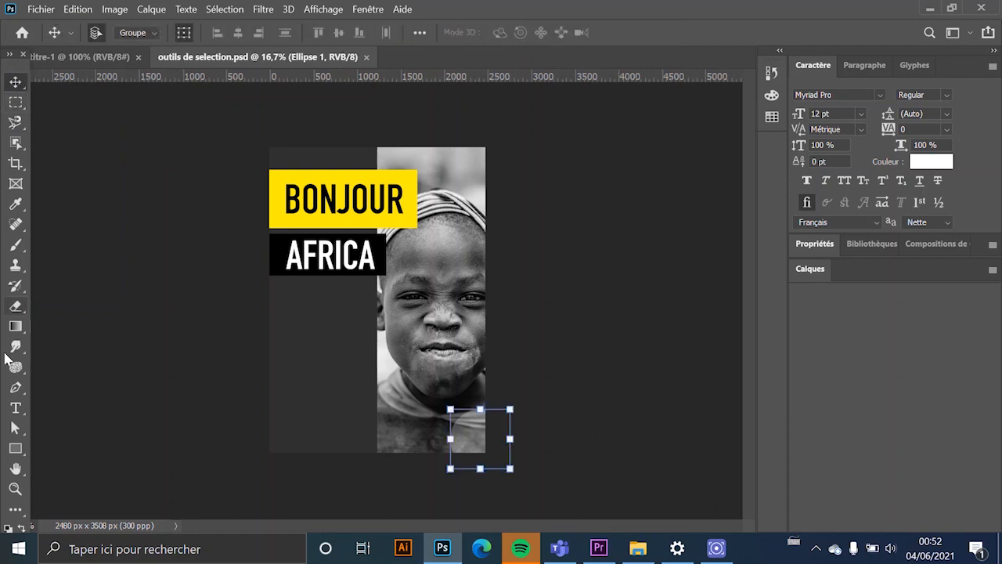
Open the toolbar customization dialog, review the main and extra tools, and close it.
{"action": "left_click", "coordinate": [17, 513]}
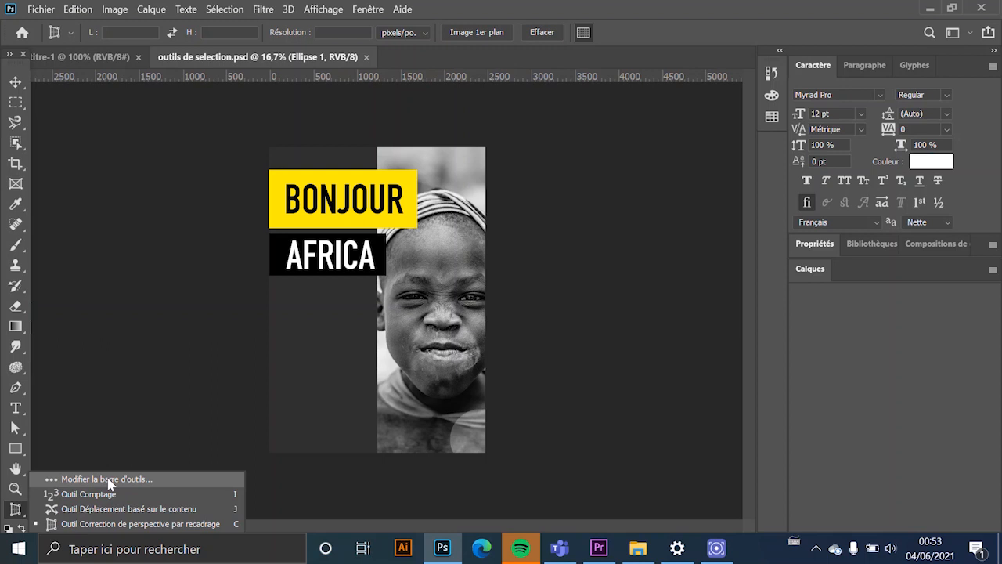
{"action": "left_click", "coordinate": [109, 481]}
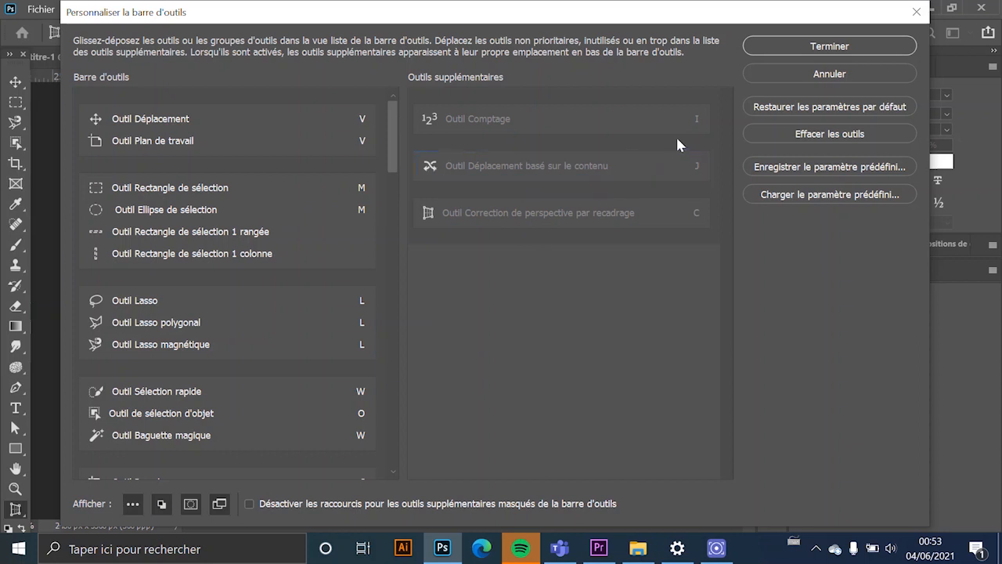
{"action": "left_click", "coordinate": [790, 40]}
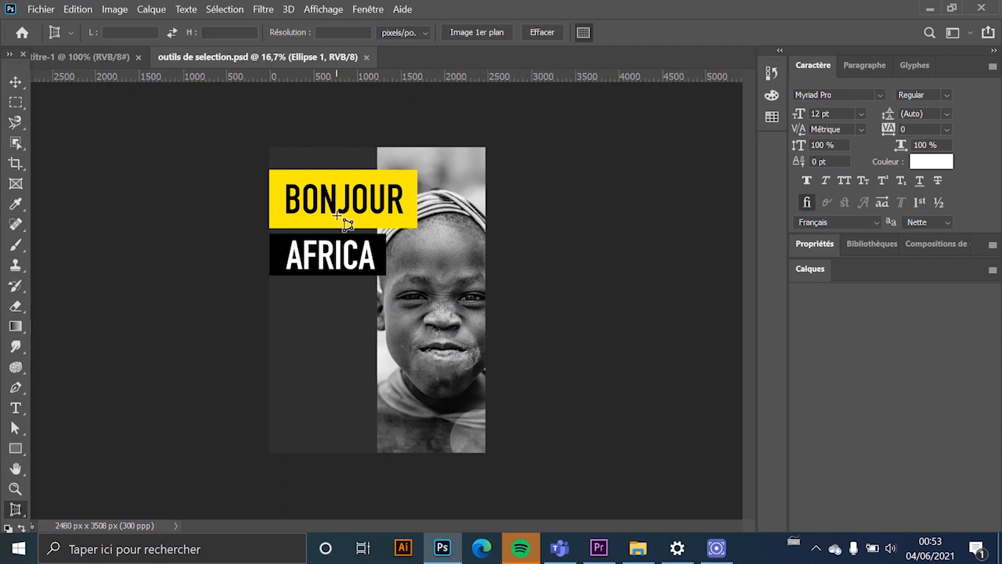
Expand the Layers panel and use the Move tool to select the BONJOUR and AFRICA texts and their rectangles individually on the canvas.
{"action": "left_click", "coordinate": [17, 83]}
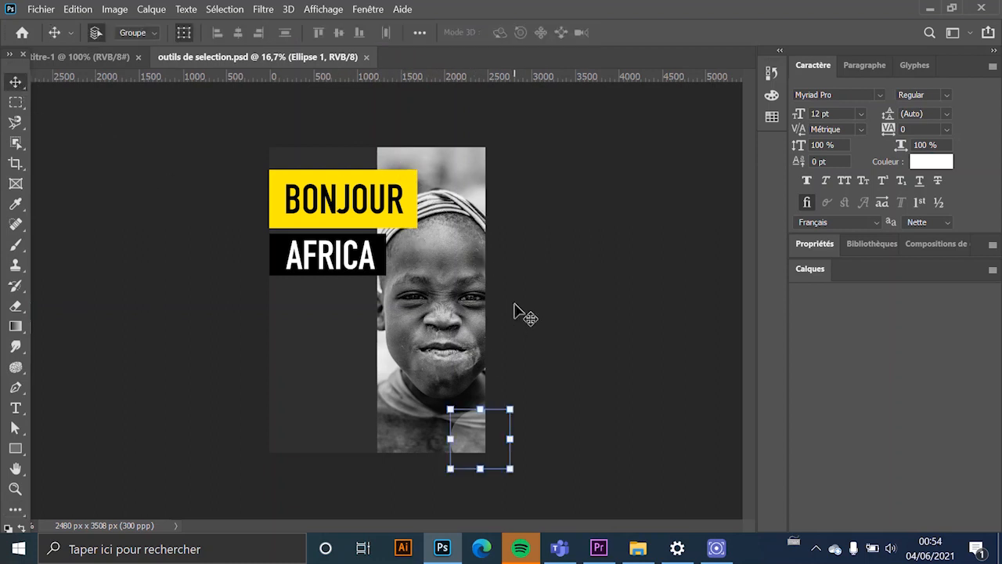
{"action": "left_click", "coordinate": [804, 271]}
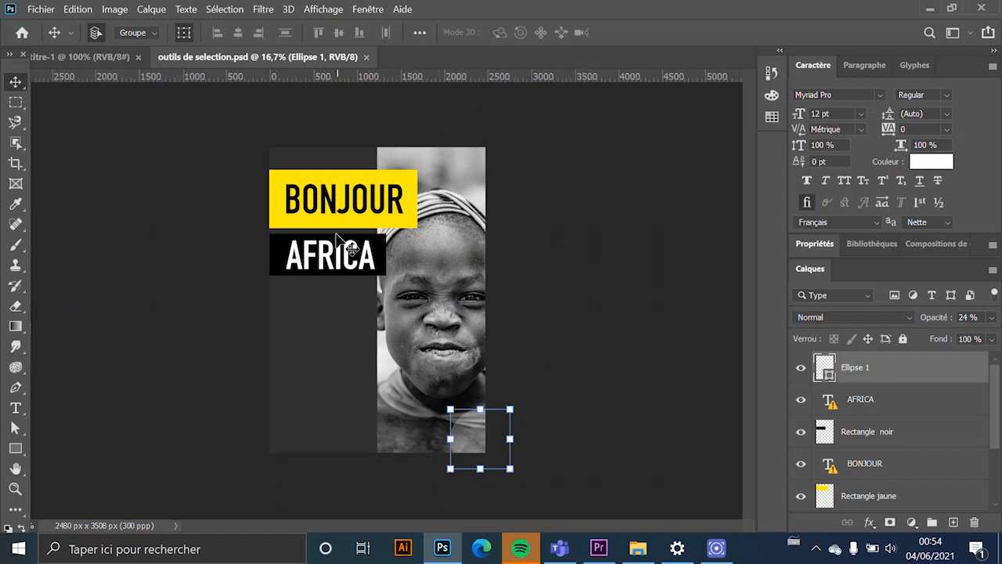
{"action": "left_click", "coordinate": [459, 274]}
{"action": "left_click", "coordinate": [385, 206]}
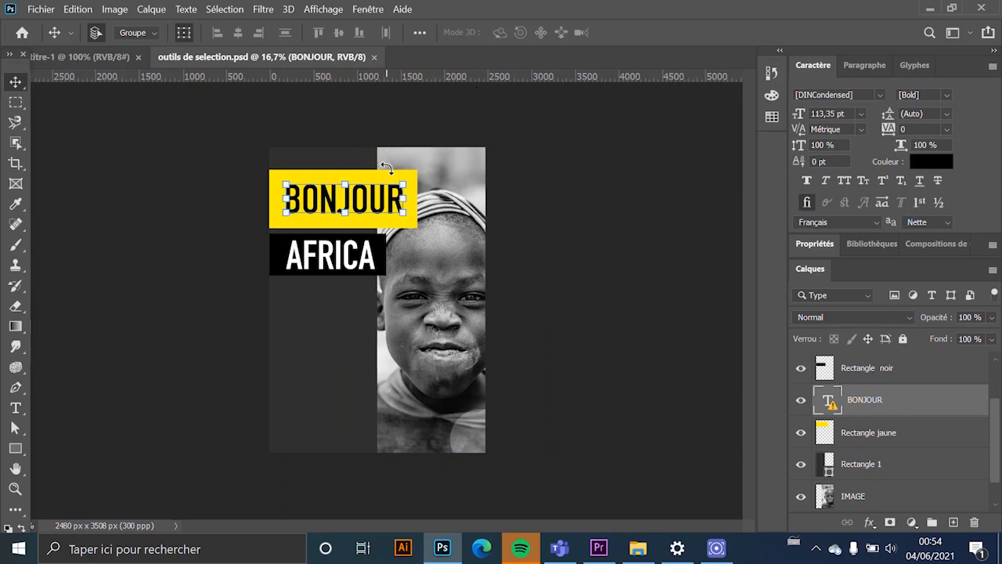
{"action": "left_click", "coordinate": [235, 145]}
{"action": "left_click", "coordinate": [270, 197]}
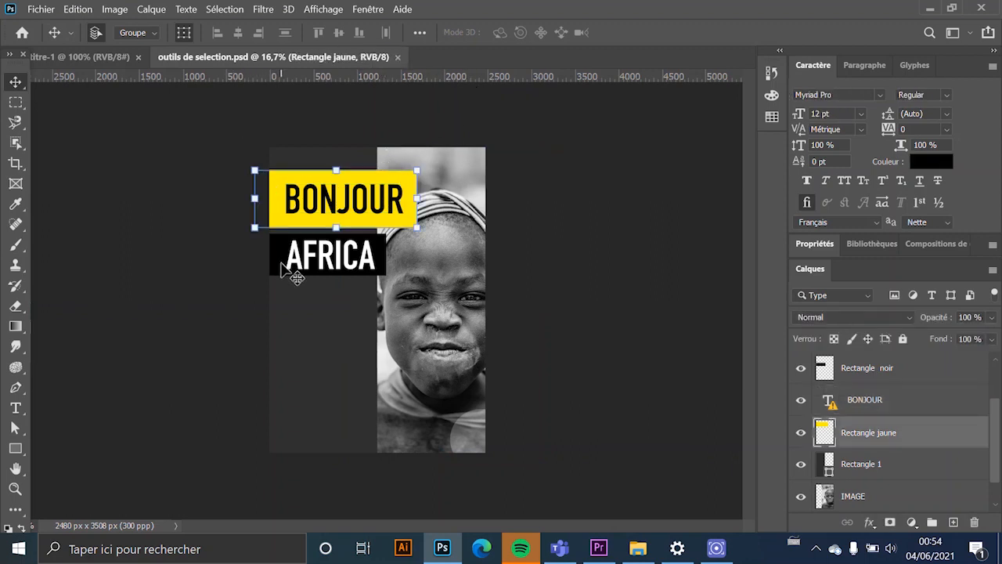
{"action": "left_click", "coordinate": [291, 269]}
{"action": "left_click", "coordinate": [352, 262]}
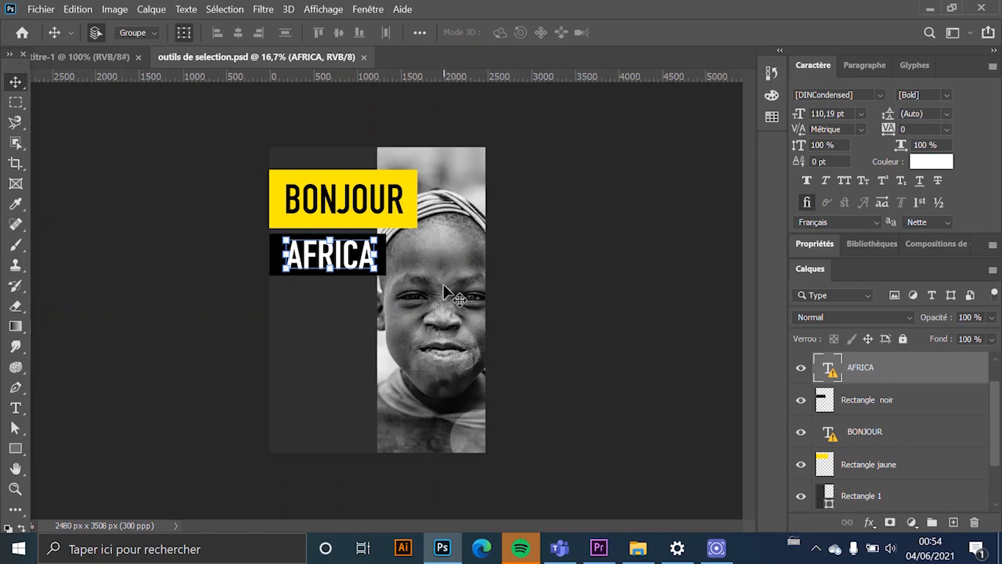
Move the portrait photo left and slightly up, and shift the BONJOUR text slightly down and left within its banner.
{"action": "left_click", "coordinate": [444, 263]}
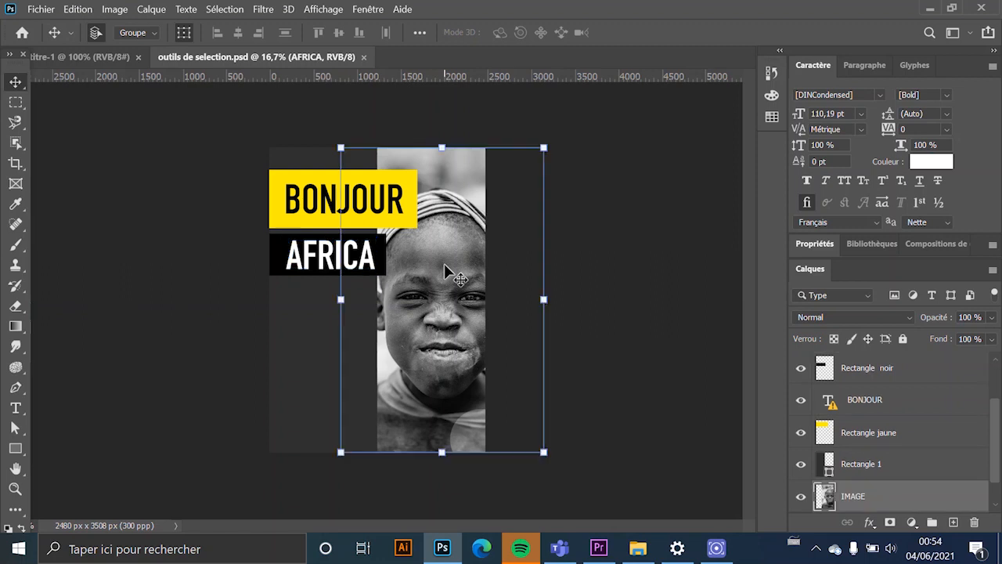
{"action": "left_click_drag", "start_coordinate": [440, 376], "coordinate": [420, 325]}
{"action": "left_click", "coordinate": [611, 290]}
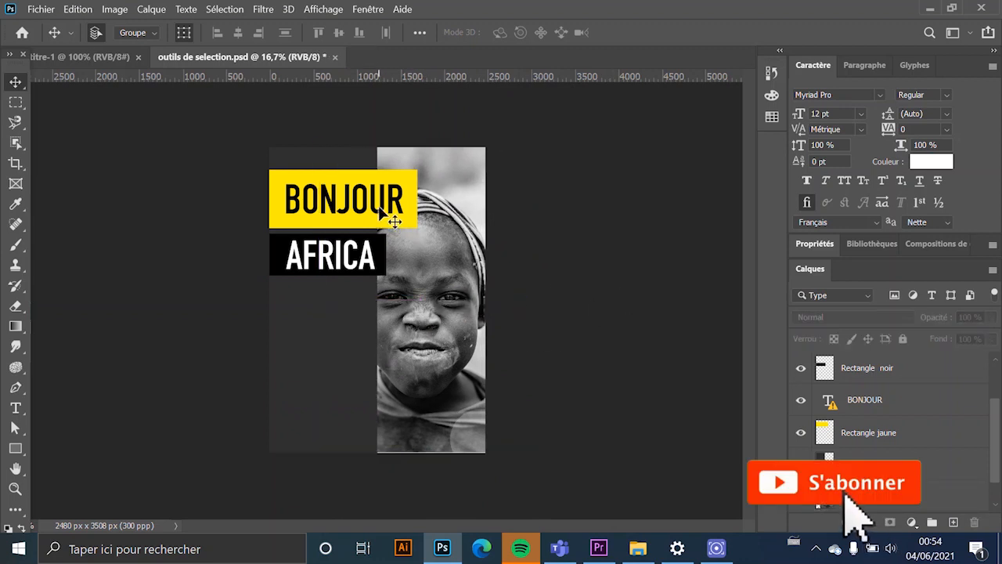
{"action": "mouse_move", "coordinate": [393, 220]}
{"action": "left_mouse_down"}
{"action": "mouse_move", "coordinate": [483, 252]}
{"action": "mouse_move", "coordinate": [381, 219]}
{"action": "left_mouse_up"}
{"action": "left_click", "coordinate": [552, 245]}
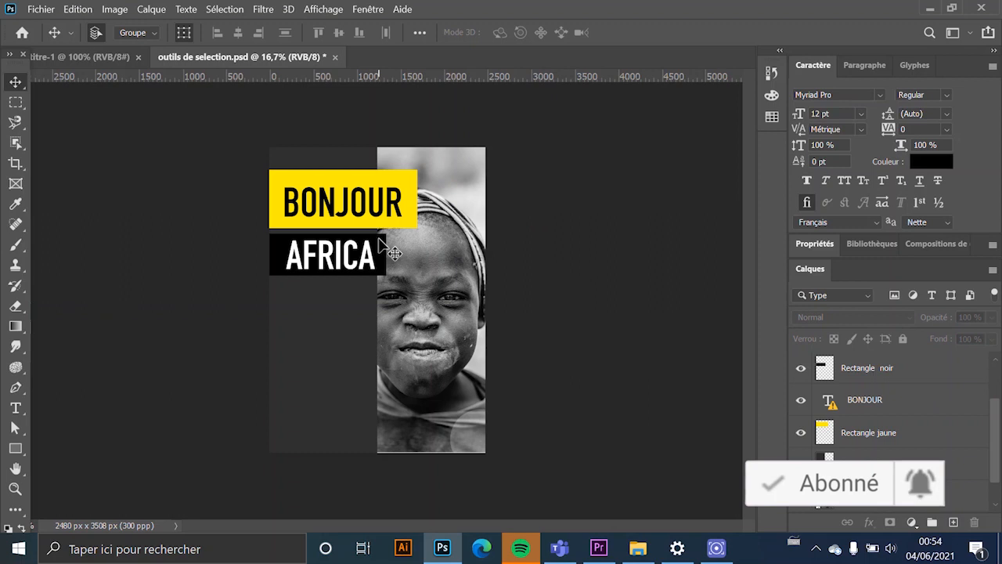
Shift the yellow rectangle slightly right and scale it down to about 1741 × 629 px.
{"action": "mouse_move", "coordinate": [413, 184]}
{"action": "left_mouse_down"}
{"action": "mouse_move", "coordinate": [537, 217]}
{"action": "mouse_move", "coordinate": [417, 187]}
{"action": "mouse_move", "coordinate": [421, 180]}
{"action": "left_mouse_up"}
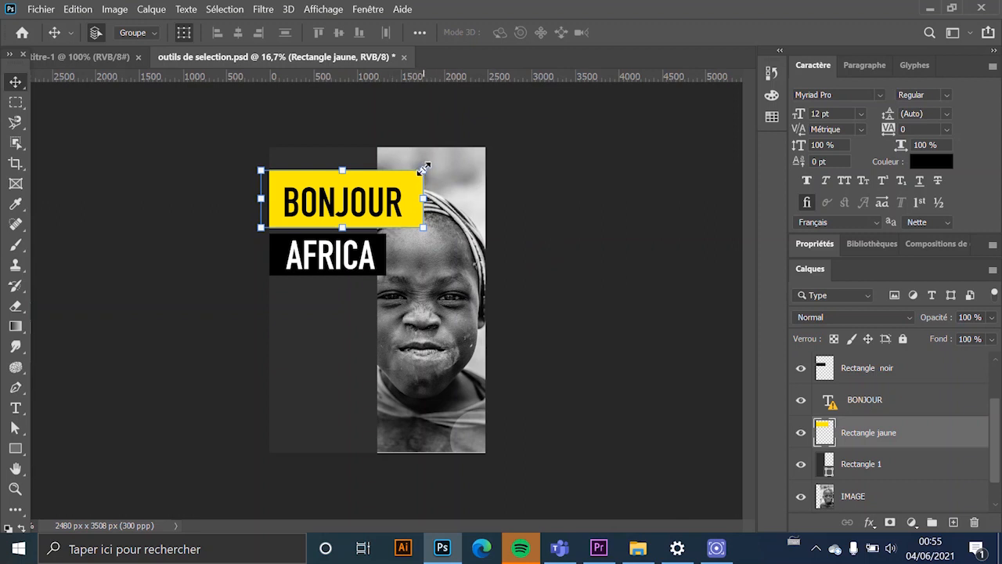
{"action": "mouse_move", "coordinate": [421, 168]}
{"action": "left_mouse_down"}
{"action": "mouse_move", "coordinate": [459, 139]}
{"action": "mouse_move", "coordinate": [533, 130]}
{"action": "mouse_move", "coordinate": [403, 174]}
{"action": "mouse_move", "coordinate": [539, 126]}
{"action": "mouse_move", "coordinate": [376, 180]}
{"action": "mouse_move", "coordinate": [434, 154]}
{"action": "mouse_move", "coordinate": [413, 172]}
{"action": "left_mouse_up"}
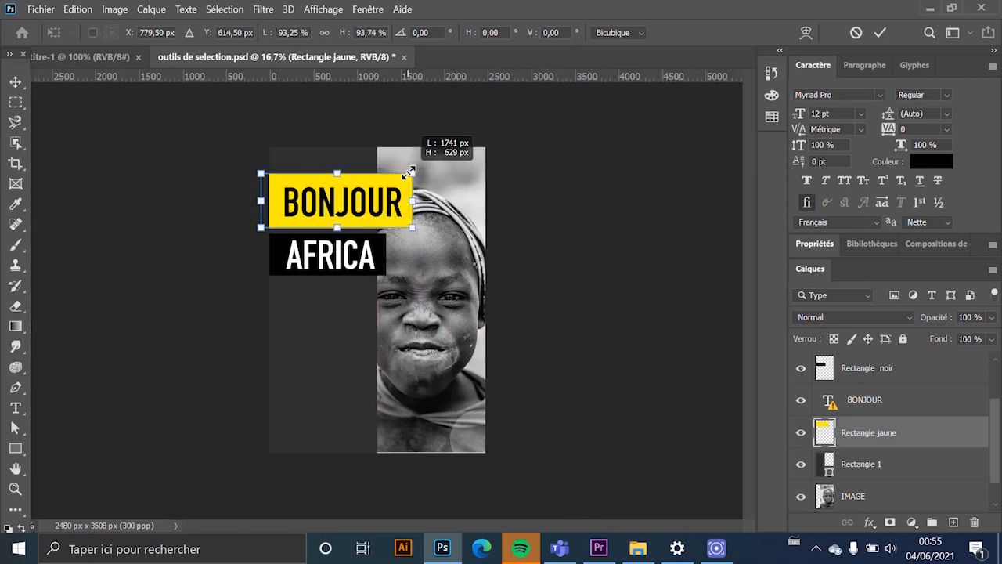
{"action": "left_click", "coordinate": [880, 32]}
Transform the BONJOUR text to about 99.11% width and 119.29% height, accepting use of the existing pixel data for the missing font.
{"action": "left_click", "coordinate": [395, 205]}
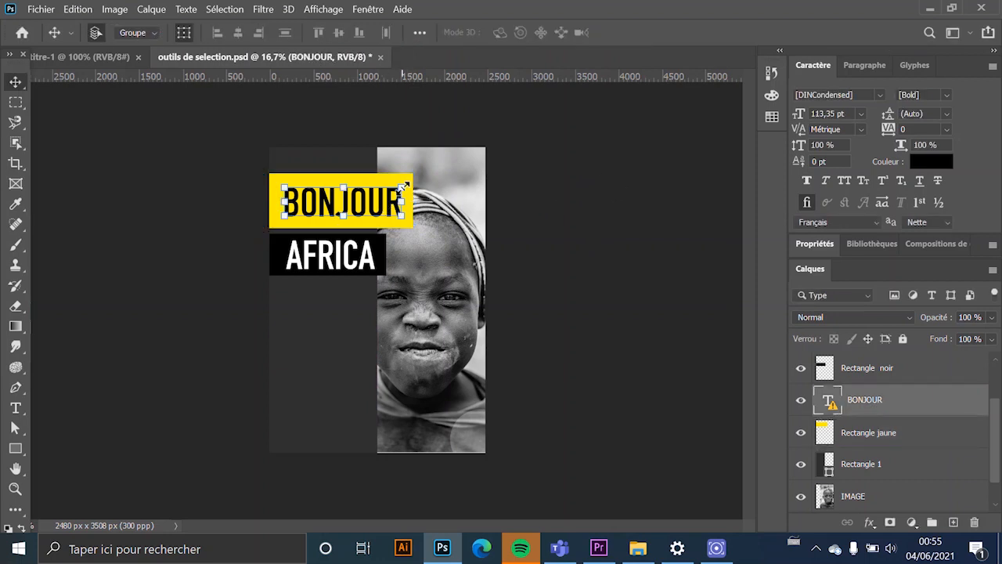
{"action": "left_click", "coordinate": [403, 187]}
{"action": "left_click", "coordinate": [672, 262]}
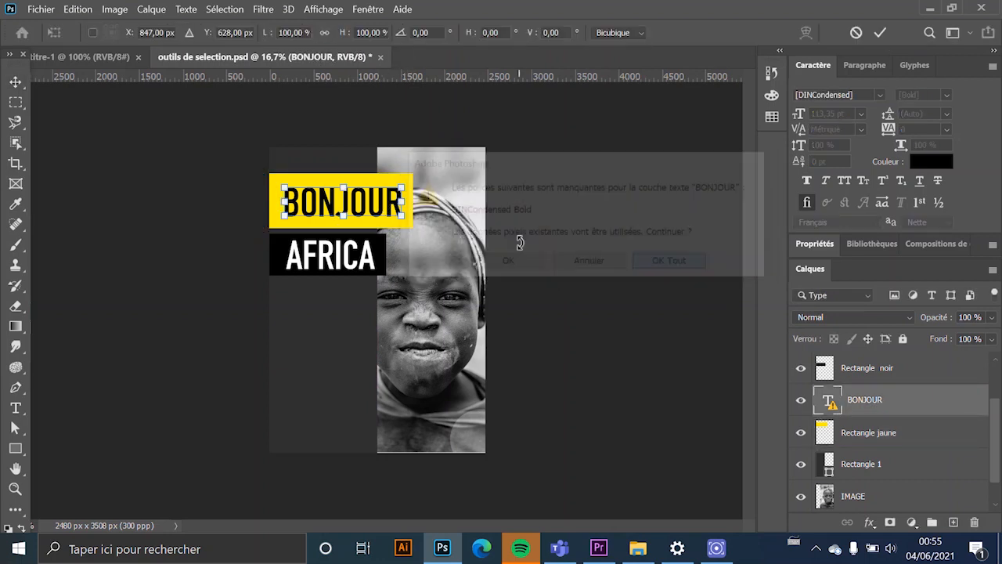
{"action": "mouse_move", "coordinate": [403, 188]}
{"action": "left_mouse_down"}
{"action": "mouse_move", "coordinate": [479, 157]}
{"action": "mouse_move", "coordinate": [427, 184]}
{"action": "mouse_move", "coordinate": [405, 181]}
{"action": "left_mouse_up"}
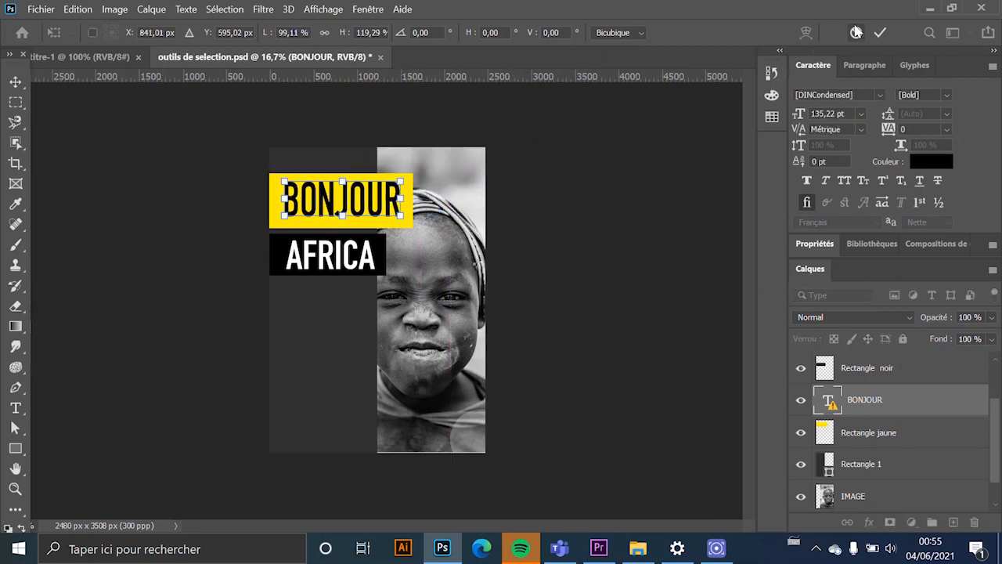
{"action": "left_click", "coordinate": [880, 32]}
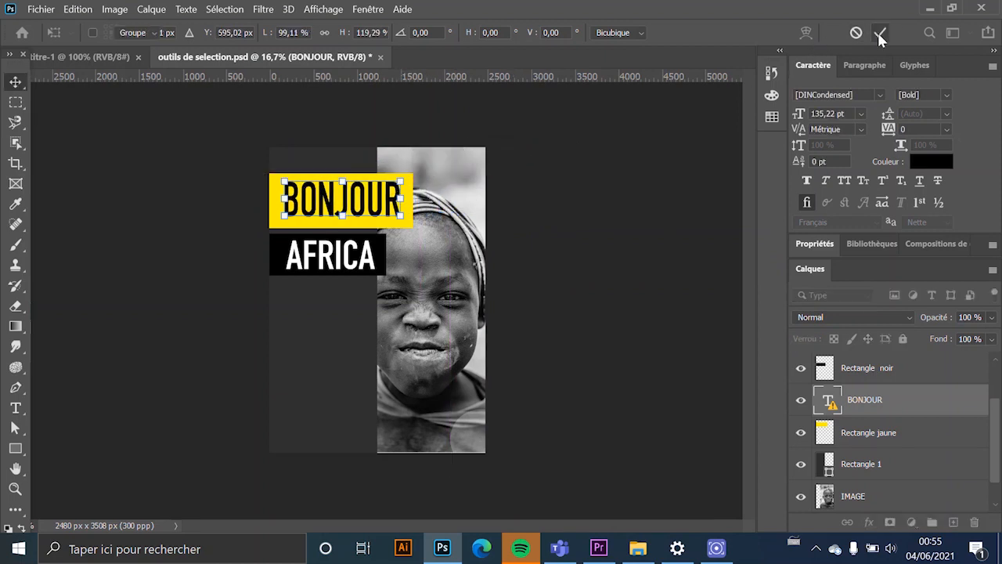
{"action": "double_click", "coordinate": [351, 190]}
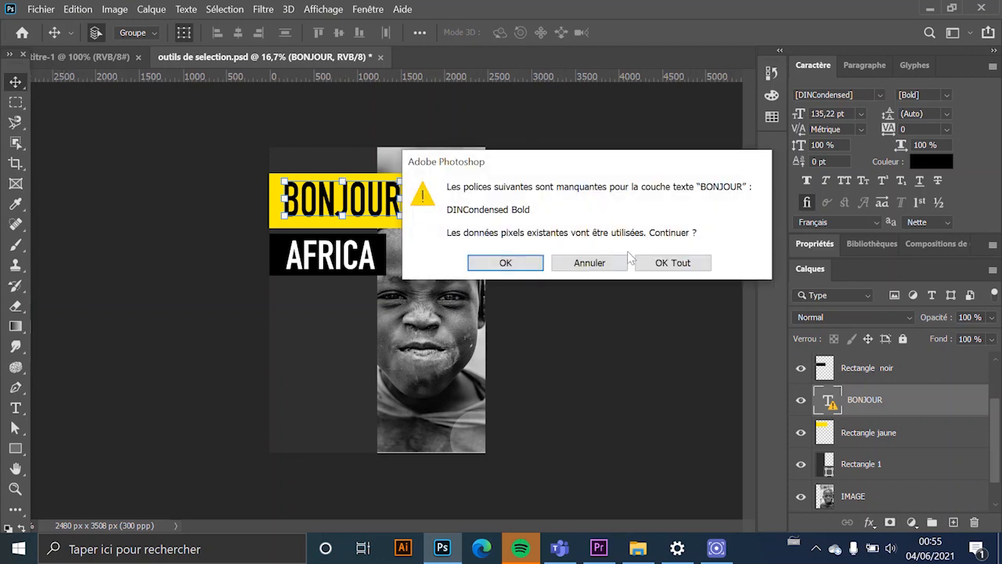
{"action": "left_click", "coordinate": [672, 261]}
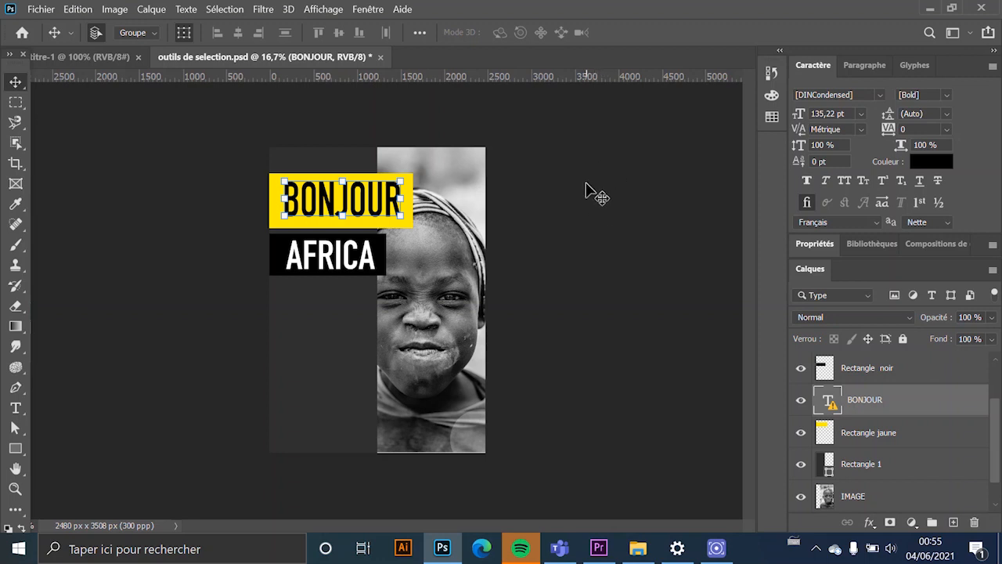
Draw a rectangular marquee selection around the BONJOUR banner, and deselect it.
{"action": "left_click", "coordinate": [15, 105]}
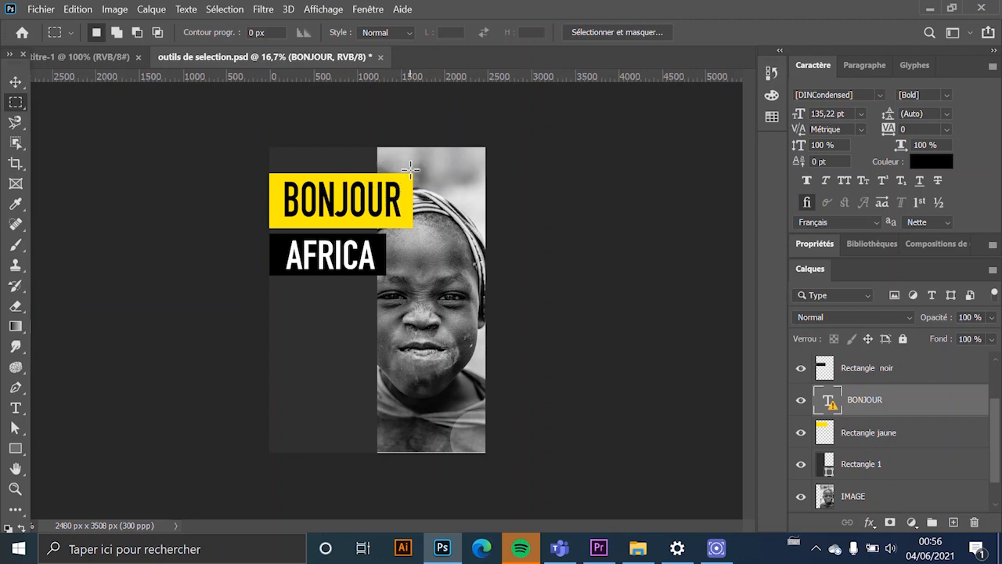
{"action": "left_click_drag", "start_coordinate": [410, 169], "coordinate": [264, 228]}
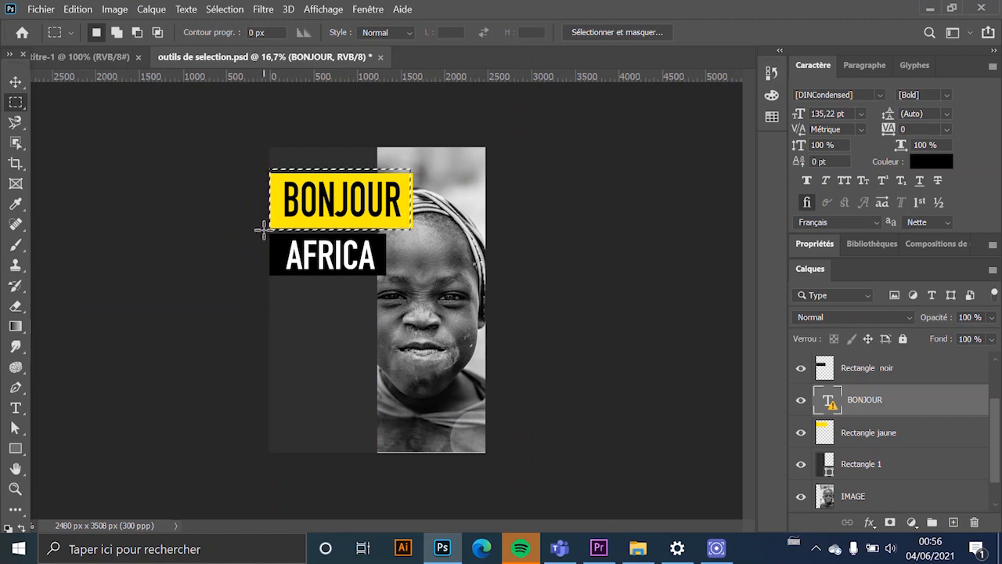
{"action": "left_click", "coordinate": [354, 225]}
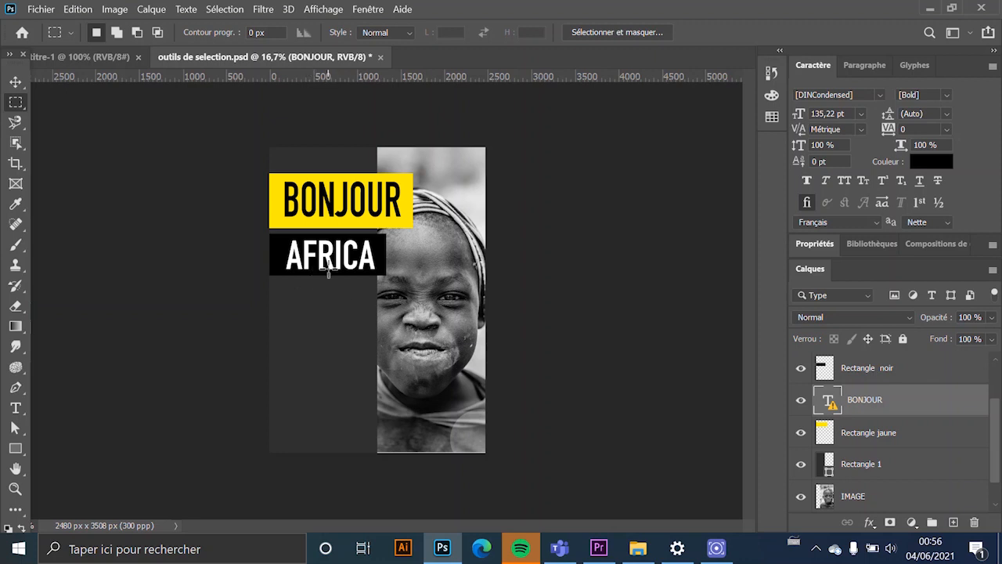
Draw large rectangular marquee selections from the title area across the portrait, clearing each one.
{"action": "left_click_drag", "start_coordinate": [326, 249], "coordinate": [433, 395]}
{"action": "left_click", "coordinate": [402, 332]}
{"action": "left_click_drag", "start_coordinate": [293, 211], "coordinate": [484, 425]}
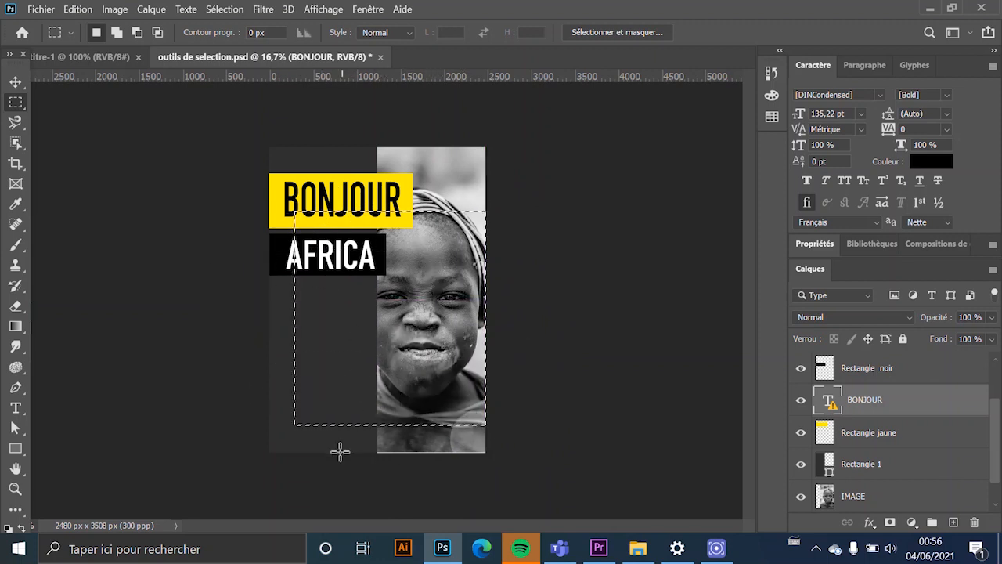
{"action": "left_click", "coordinate": [250, 372]}
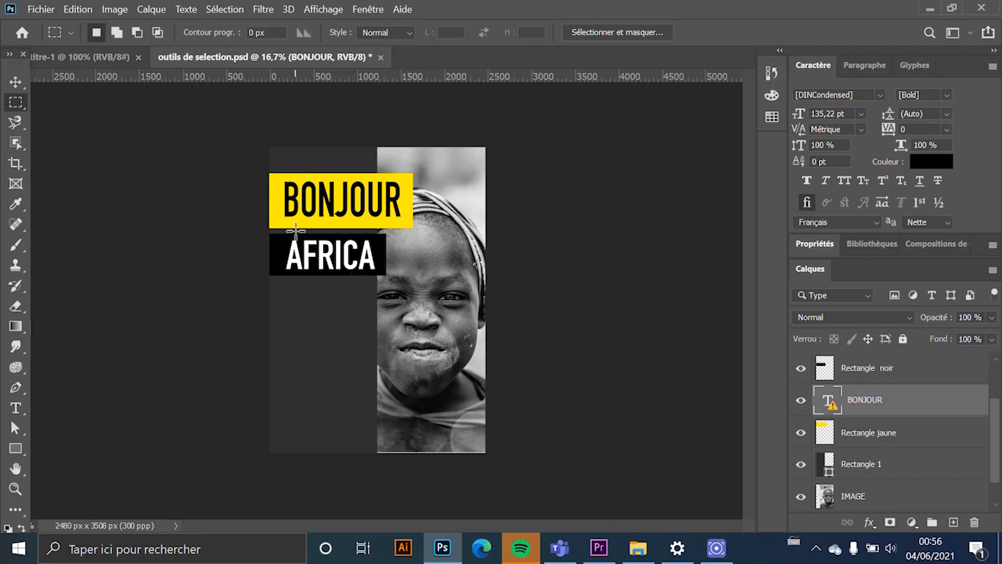
Select the yellow BONJOUR banner with a rectangular marquee, and replace that selection with one around the black AFRICA banner.
{"action": "left_click_drag", "start_coordinate": [264, 171], "coordinate": [414, 230]}
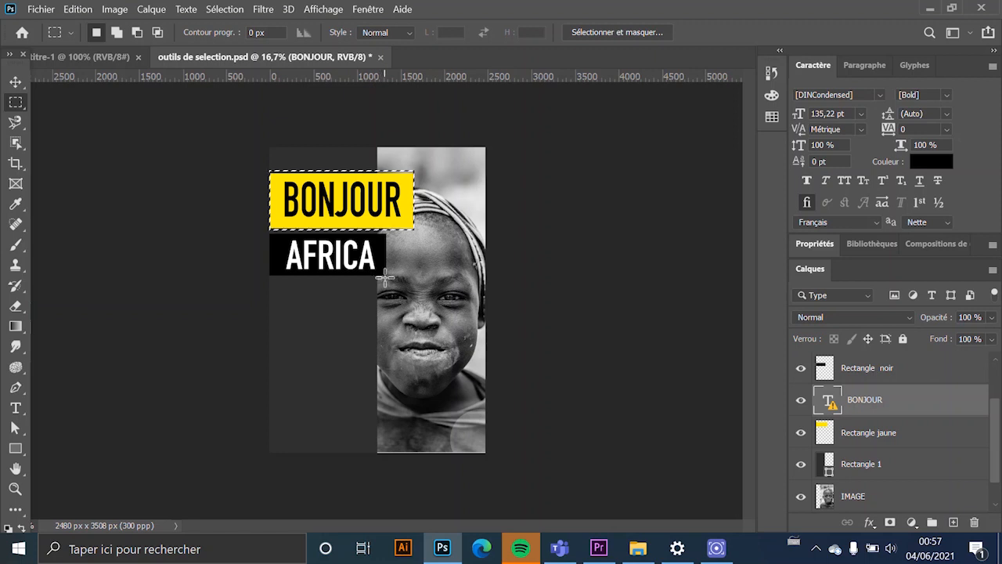
{"action": "left_click_drag", "start_coordinate": [384, 276], "coordinate": [258, 233]}
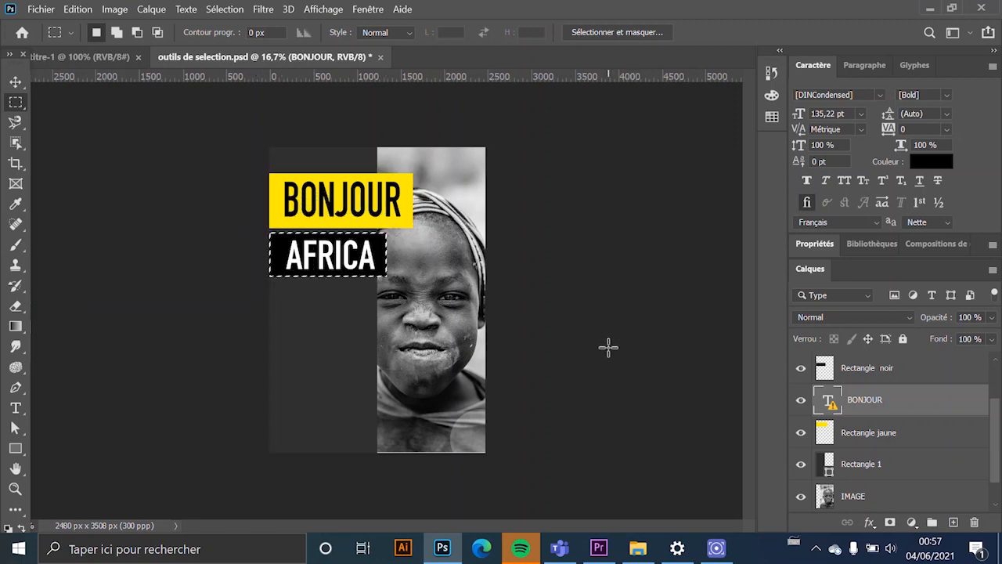
Clear the current selection, and use Add to Selection to select both the yellow BONJOUR and black AFRICA banners with rectangular marquees.
{"action": "left_click", "coordinate": [316, 261]}
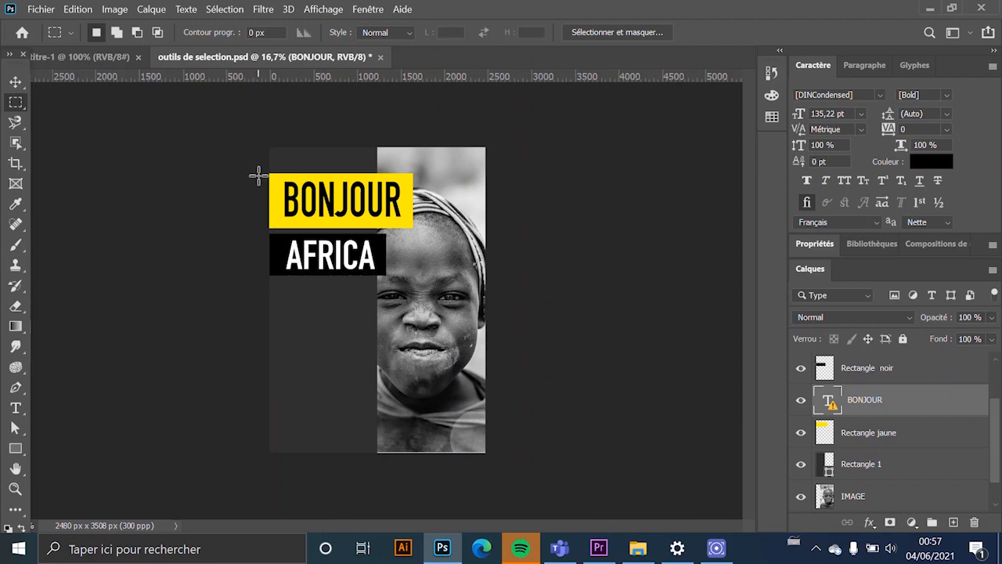
{"action": "left_click", "coordinate": [116, 33]}
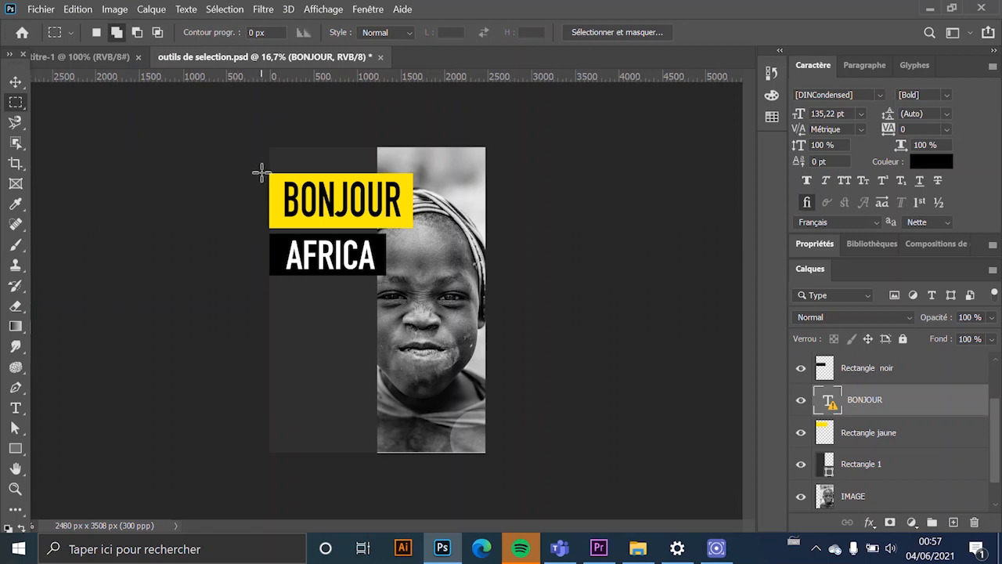
{"action": "left_click_drag", "start_coordinate": [266, 172], "coordinate": [415, 230]}
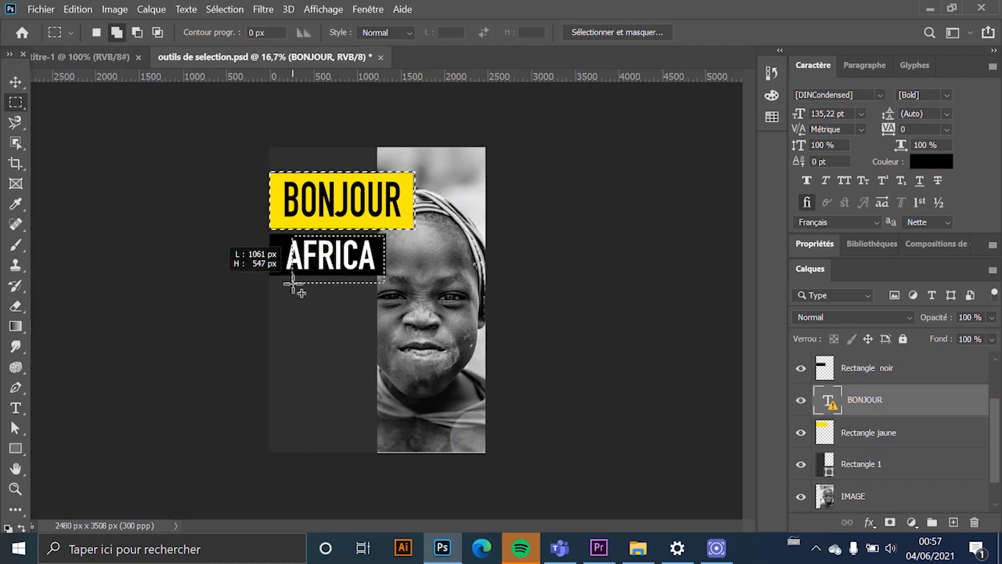
{"action": "left_click_drag", "start_coordinate": [292, 283], "coordinate": [248, 282]}
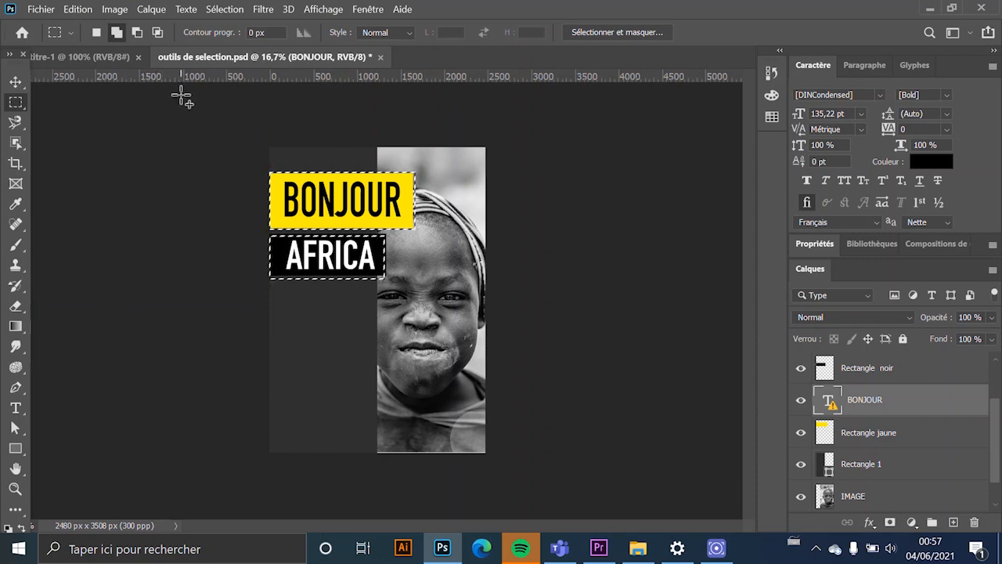
Subtract rectangular areas from the right-hand parts of the AFRICA and BONJOUR banner selections, and deselect what is left.
{"action": "left_click", "coordinate": [137, 32]}
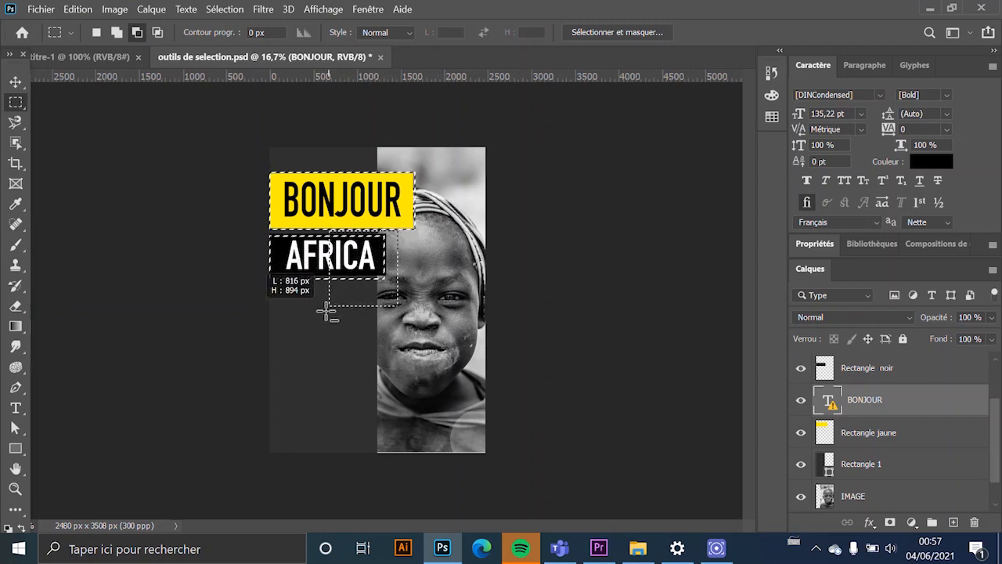
{"action": "left_click_drag", "start_coordinate": [309, 327], "coordinate": [305, 331]}
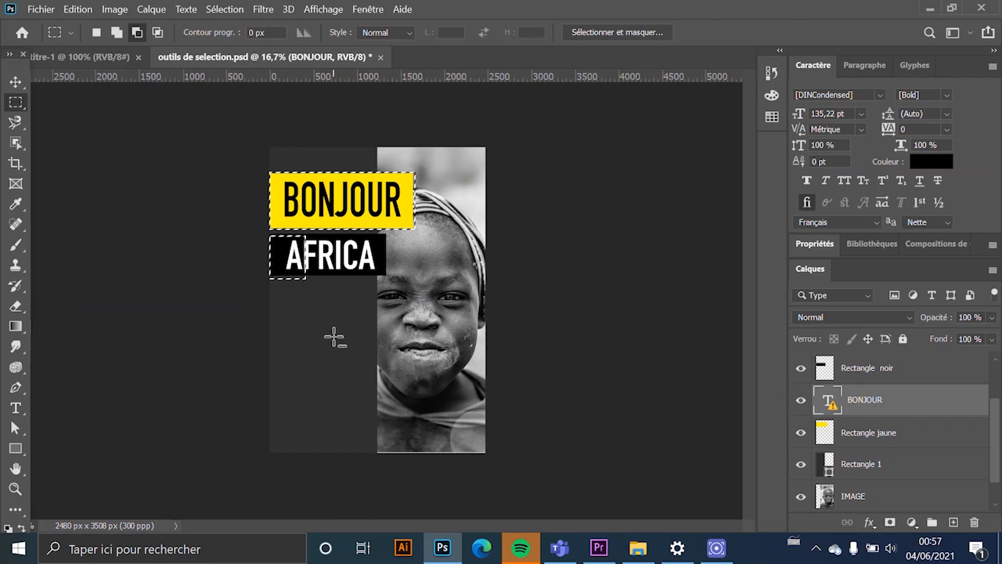
{"action": "left_click_drag", "start_coordinate": [427, 154], "coordinate": [327, 200]}
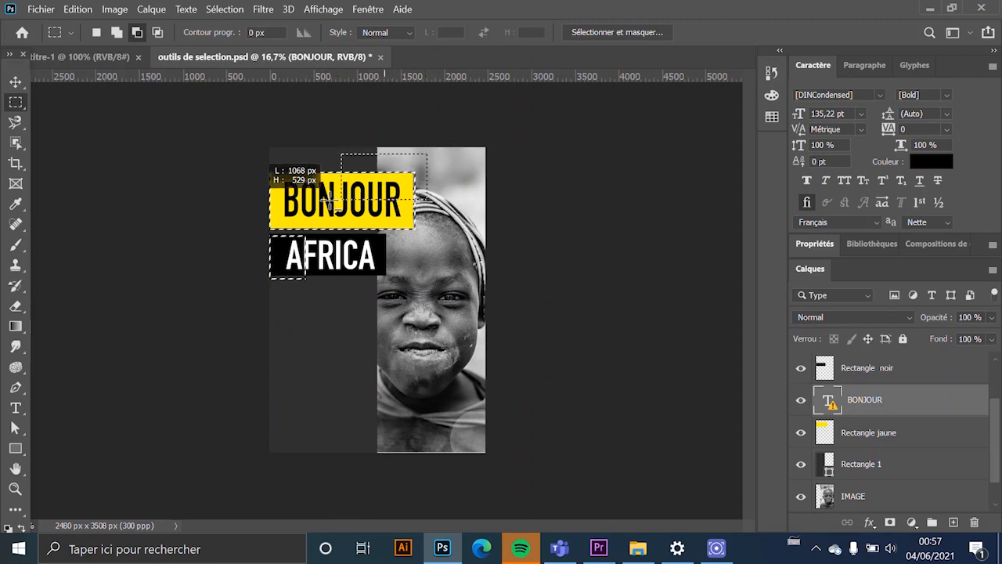
{"action": "left_click_drag", "start_coordinate": [370, 241], "coordinate": [392, 277]}
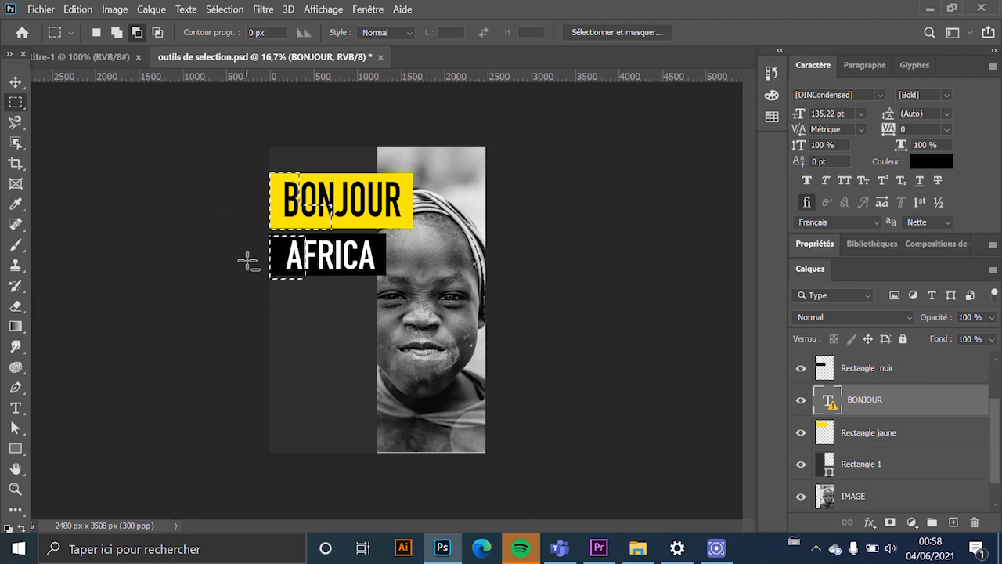
{"action": "key", "text": "ctrl+d"}
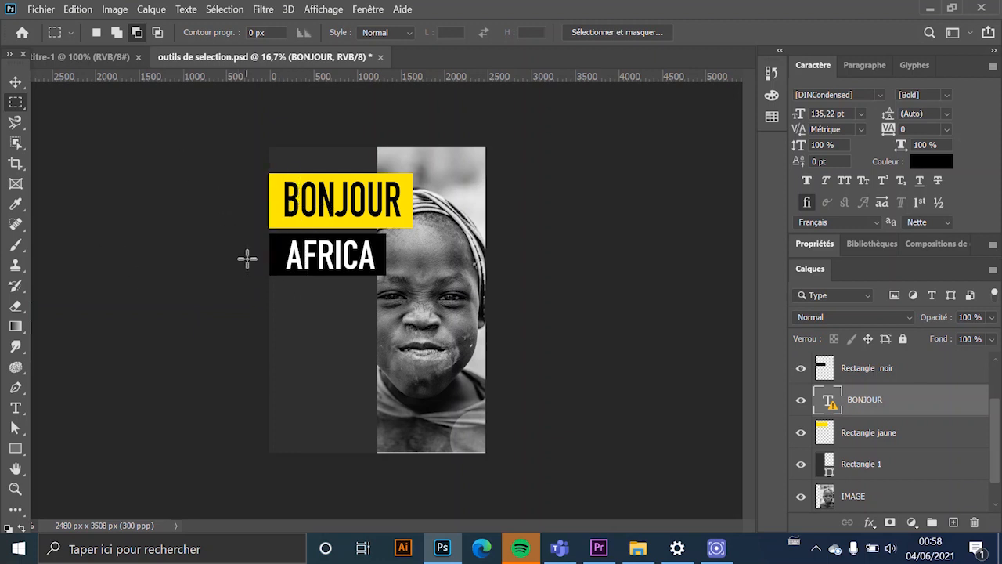
Draw an Elliptical Marquee selection across the titles and the upper part of the portrait, and clear it.
{"action": "left_click", "coordinate": [11, 109]}
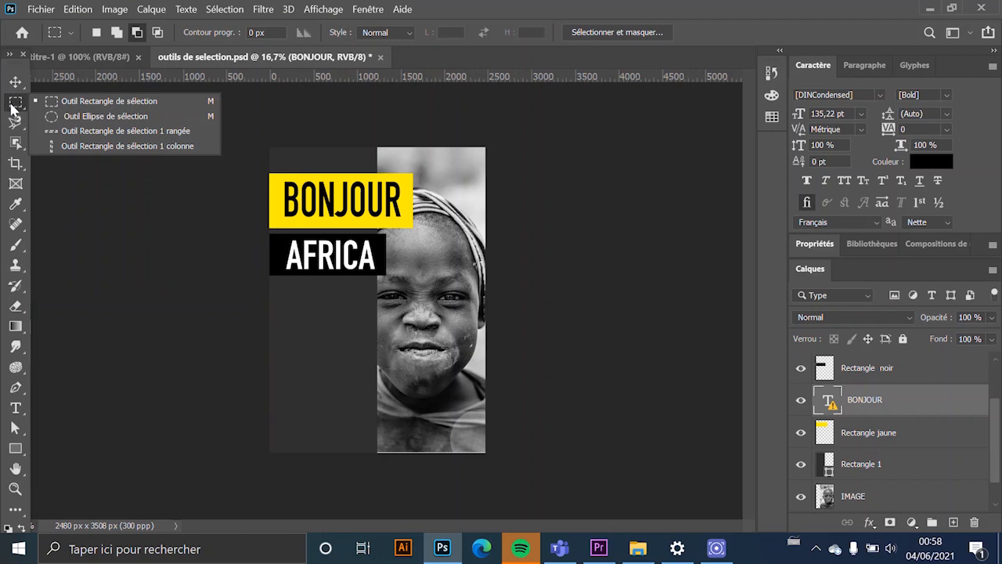
{"action": "left_click", "coordinate": [114, 117]}
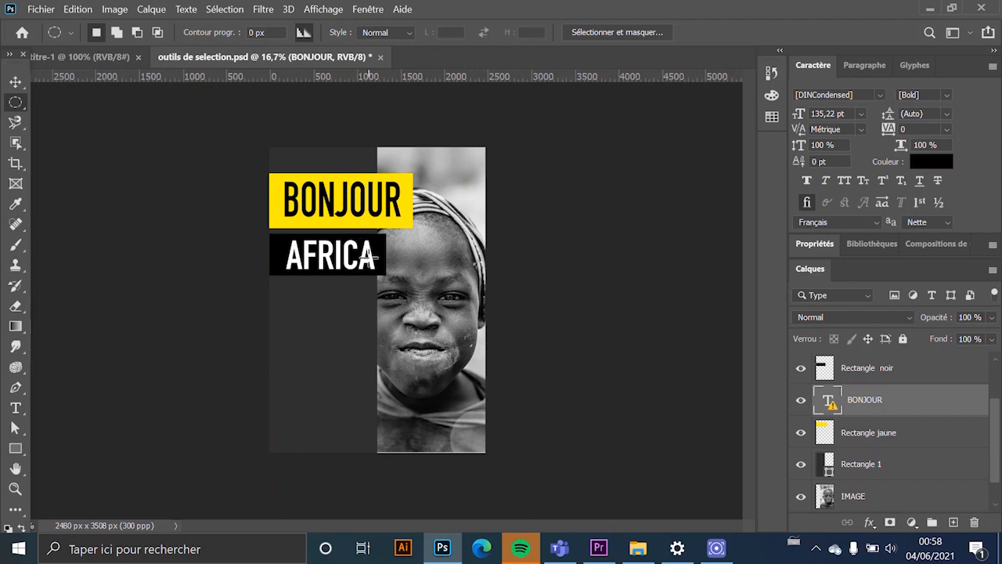
{"action": "left_click_drag", "start_coordinate": [322, 154], "coordinate": [466, 336]}
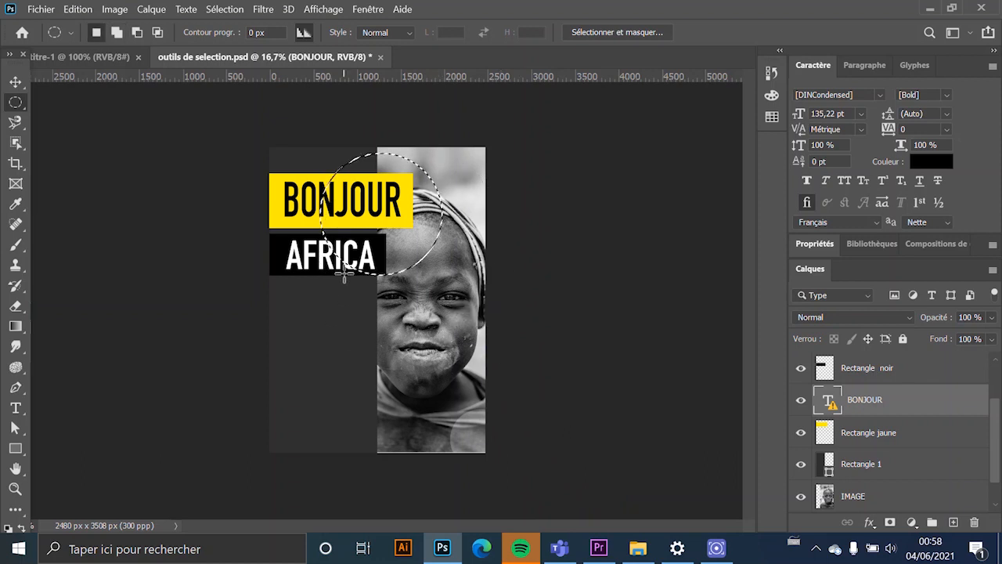
{"action": "left_click", "coordinate": [380, 232]}
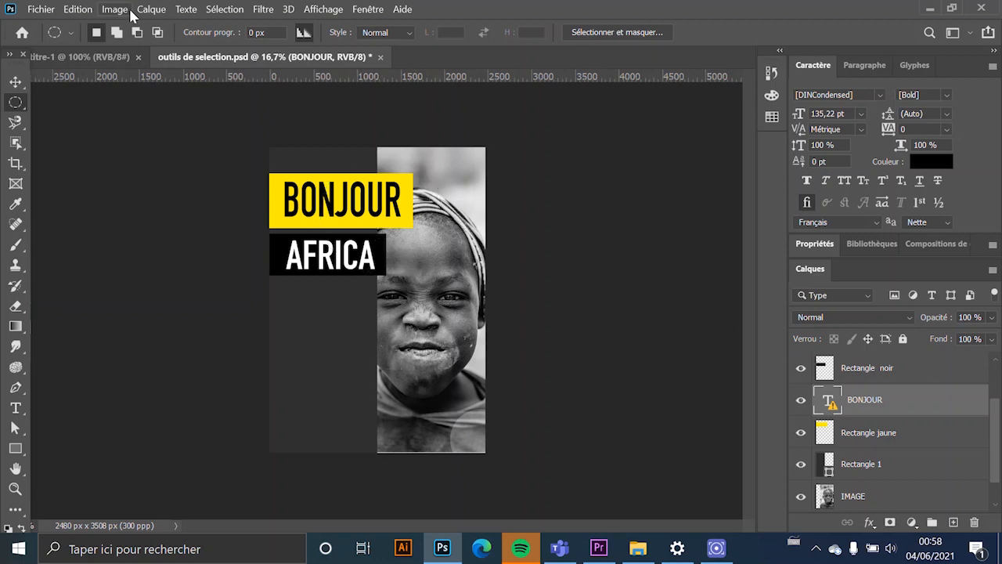
Build up a selection from overlapping ellipses across the titles, portrait and lower poster using Add to Selection.
{"action": "left_click", "coordinate": [116, 32]}
{"action": "left_click_drag", "start_coordinate": [324, 155], "coordinate": [462, 342]}
{"action": "left_click_drag", "start_coordinate": [456, 374], "coordinate": [467, 388]}
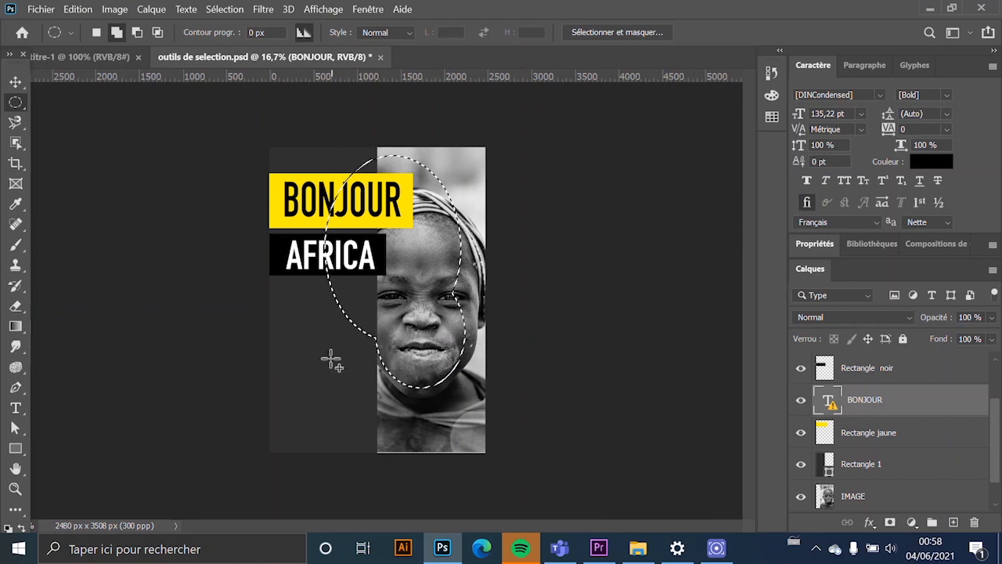
{"action": "left_click_drag", "start_coordinate": [369, 454], "coordinate": [371, 453]}
{"action": "mouse_move", "coordinate": [376, 380]}
{"action": "left_mouse_down"}
{"action": "mouse_move", "coordinate": [407, 438]}
{"action": "mouse_move", "coordinate": [442, 465]}
{"action": "left_mouse_up"}
{"action": "left_click_drag", "start_coordinate": [439, 334], "coordinate": [500, 430]}
{"action": "left_click_drag", "start_coordinate": [426, 174], "coordinate": [507, 261]}
{"action": "mouse_move", "coordinate": [465, 140]}
{"action": "left_mouse_down"}
{"action": "mouse_move", "coordinate": [264, 287]}
{"action": "mouse_move", "coordinate": [260, 272]}
{"action": "left_mouse_up"}
Subtract several large ellipses from the combined selection over the titles and face, and deselect the remainder.
{"action": "left_click", "coordinate": [137, 36]}
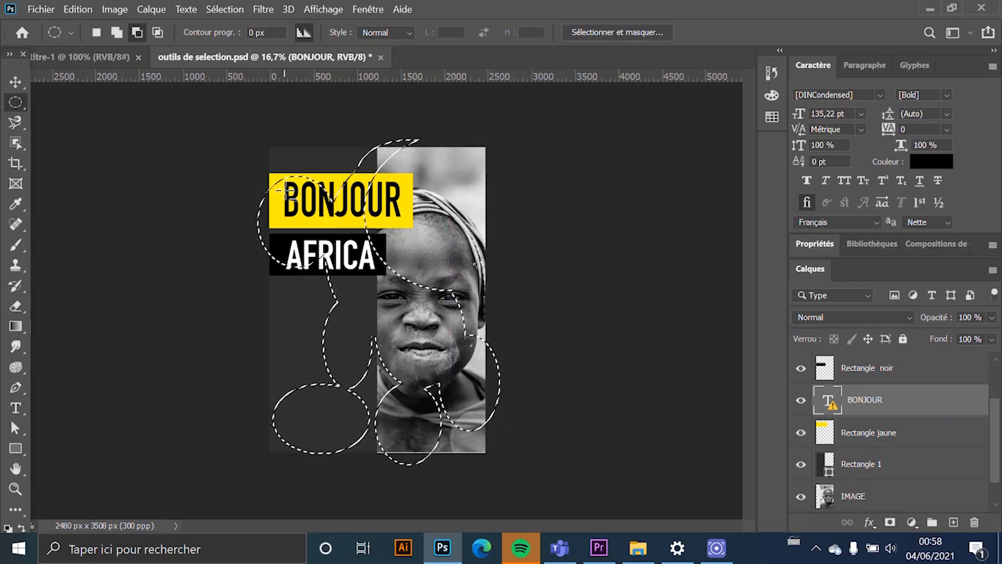
{"action": "left_click_drag", "start_coordinate": [284, 189], "coordinate": [429, 346]}
{"action": "left_click_drag", "start_coordinate": [363, 132], "coordinate": [411, 408]}
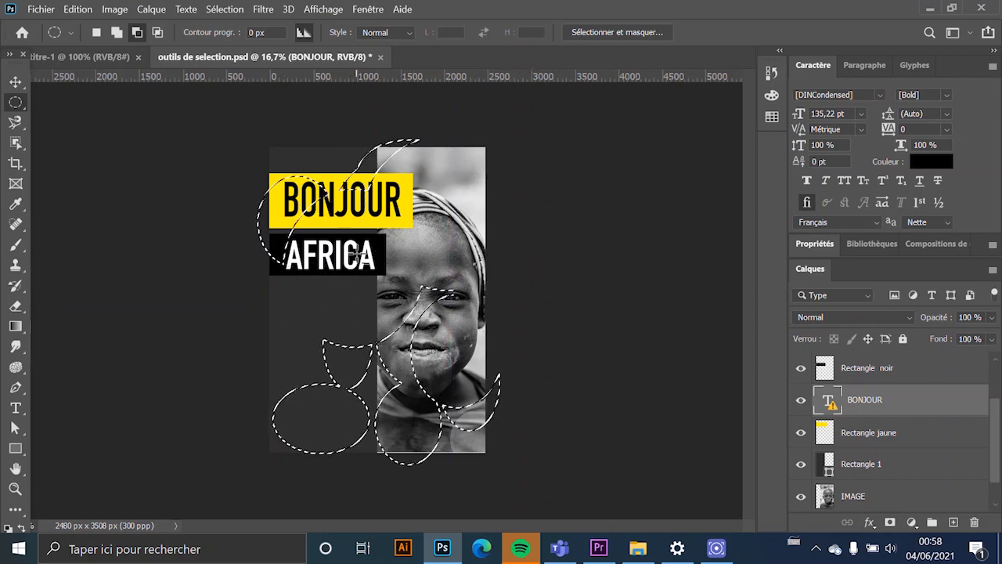
{"action": "left_click_drag", "start_coordinate": [505, 378], "coordinate": [356, 274]}
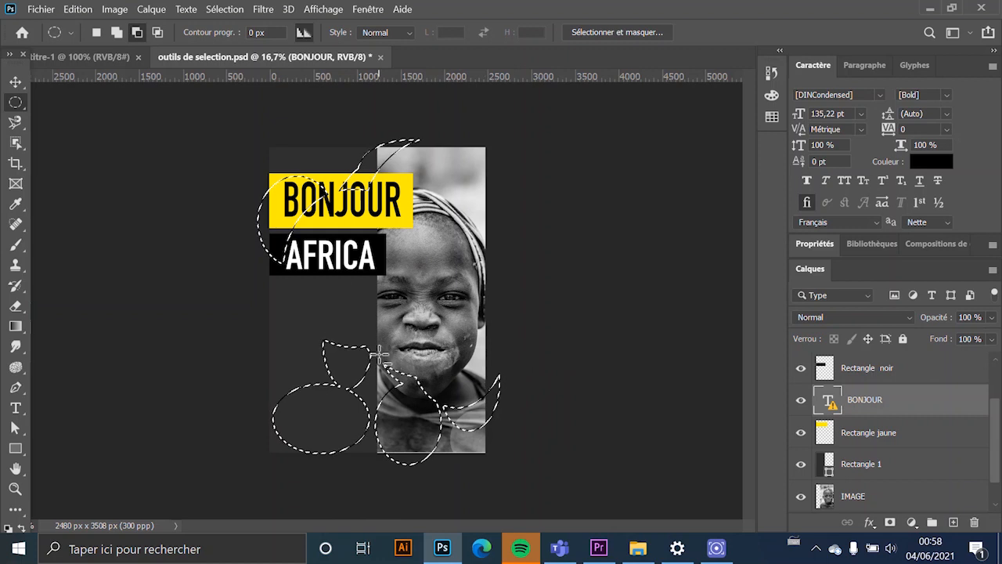
{"action": "key", "text": "ctrl+d"}
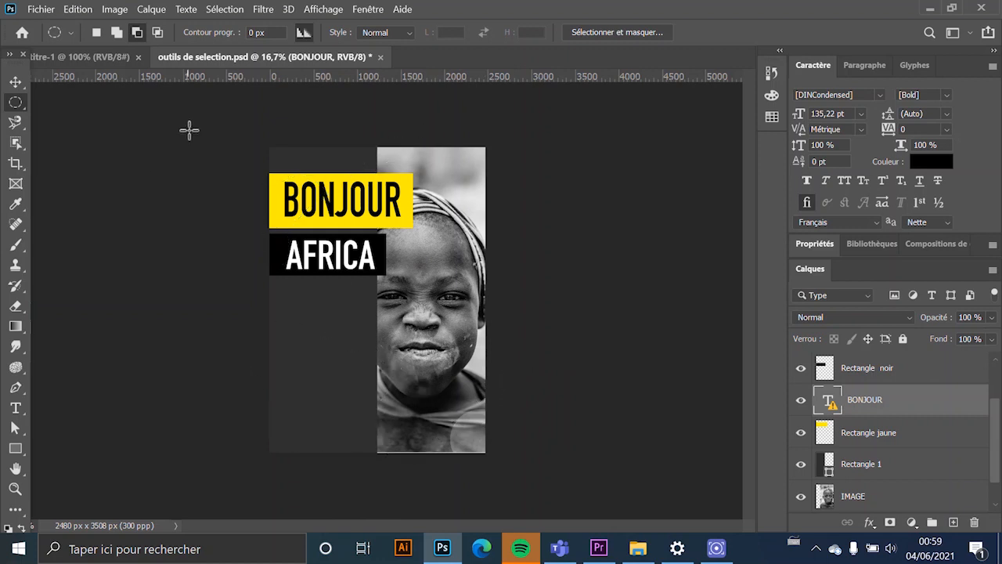
Draw a large freehand Lasso selection around the titles and most of the face, and clear it.
{"action": "left_click", "coordinate": [17, 123]}
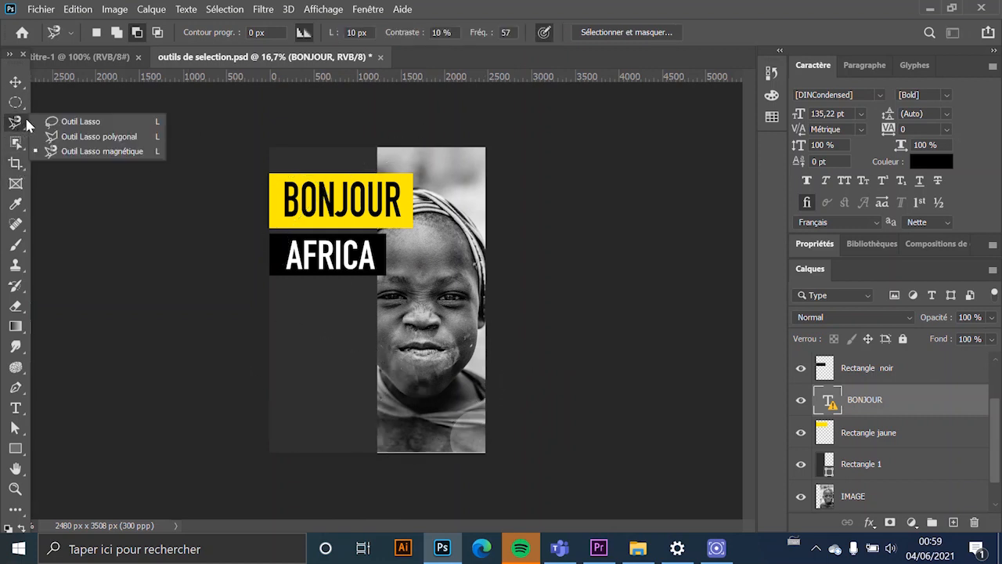
{"action": "left_click", "coordinate": [70, 122]}
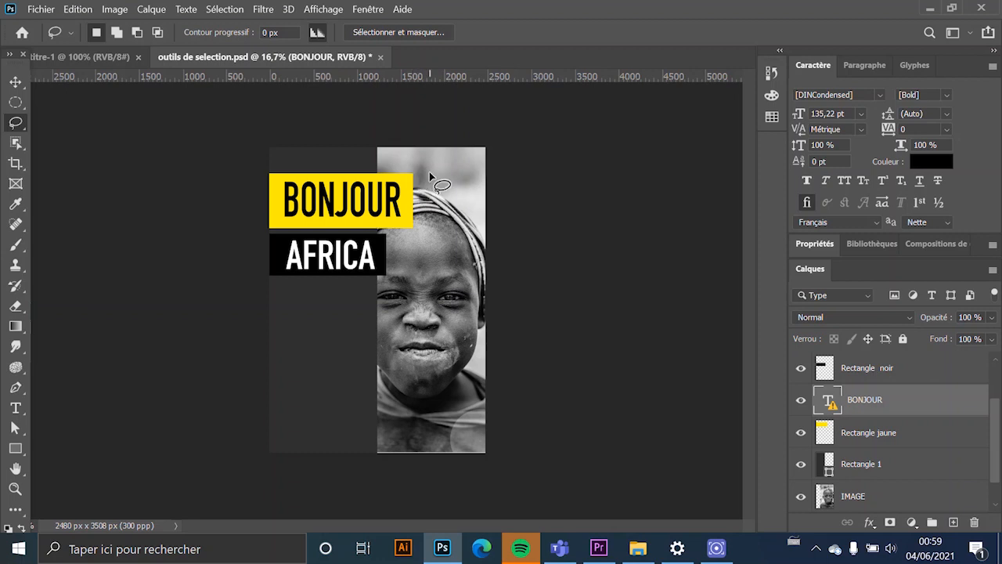
{"action": "left_click_drag", "start_coordinate": [454, 211], "coordinate": [458, 254]}
{"action": "mouse_move", "coordinate": [469, 327]}
{"action": "left_mouse_down"}
{"action": "mouse_move", "coordinate": [440, 384]}
{"action": "mouse_move", "coordinate": [402, 416]}
{"action": "mouse_move", "coordinate": [323, 415]}
{"action": "mouse_move", "coordinate": [297, 350]}
{"action": "mouse_move", "coordinate": [317, 237]}
{"action": "mouse_move", "coordinate": [345, 173]}
{"action": "mouse_move", "coordinate": [383, 157]}
{"action": "mouse_move", "coordinate": [421, 163]}
{"action": "left_mouse_up"}
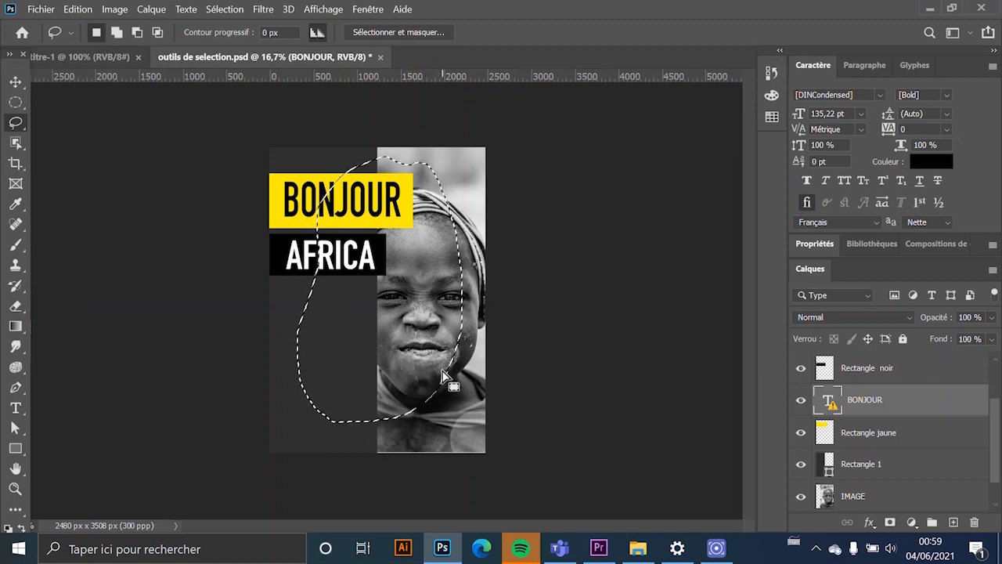
{"action": "left_click", "coordinate": [396, 335]}
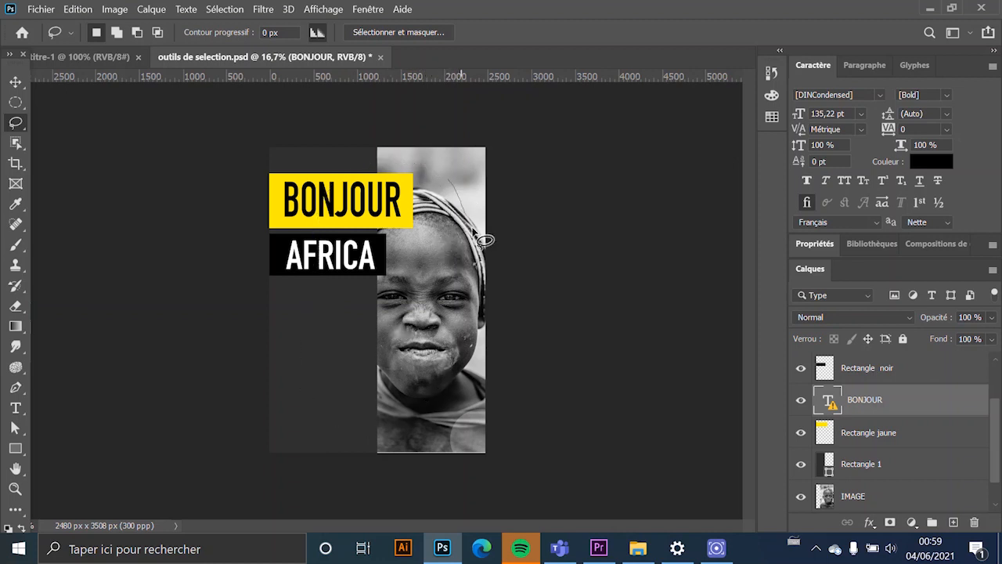
Lasso the portrait with part of the titles, replace that with a freehand selection around the yellow BONJOUR banner, and deselect it.
{"action": "mouse_move", "coordinate": [484, 375]}
{"action": "left_mouse_down"}
{"action": "mouse_move", "coordinate": [474, 395]}
{"action": "mouse_move", "coordinate": [429, 419]}
{"action": "mouse_move", "coordinate": [326, 382]}
{"action": "mouse_move", "coordinate": [332, 257]}
{"action": "mouse_move", "coordinate": [391, 189]}
{"action": "mouse_move", "coordinate": [415, 177]}
{"action": "mouse_move", "coordinate": [485, 258]}
{"action": "left_mouse_up"}
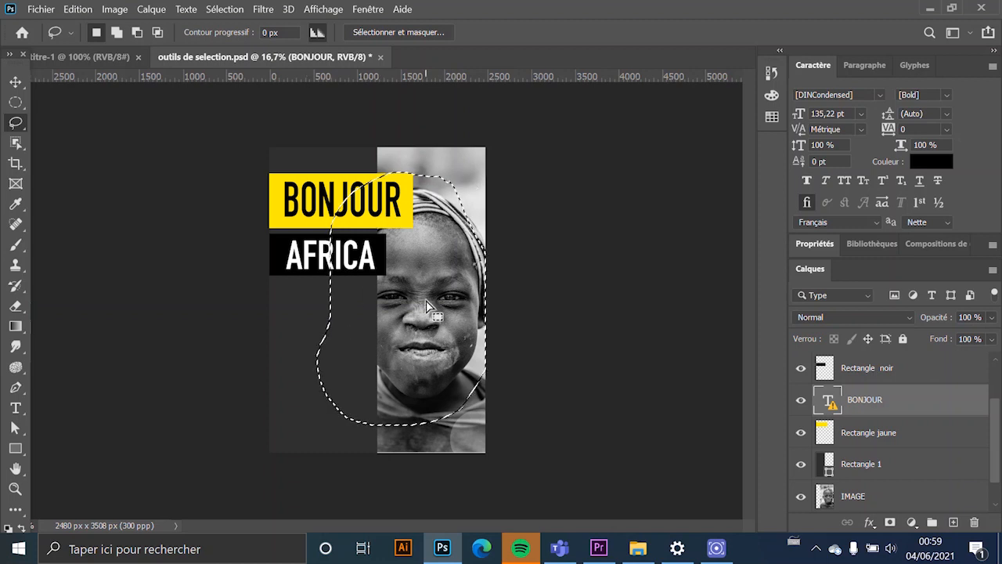
{"action": "left_click", "coordinate": [414, 321]}
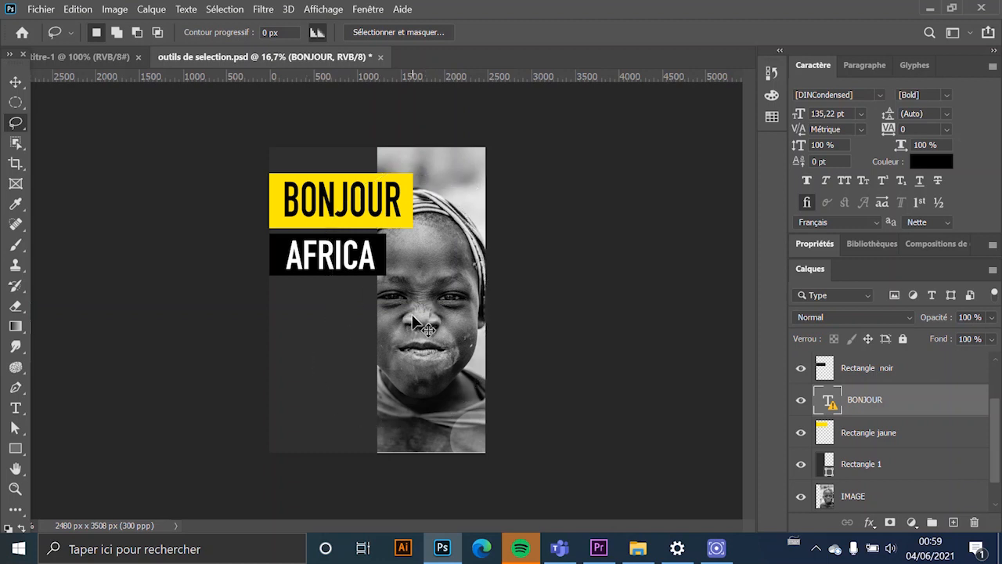
{"action": "mouse_move", "coordinate": [417, 171]}
{"action": "left_mouse_down"}
{"action": "mouse_move", "coordinate": [417, 230]}
{"action": "mouse_move", "coordinate": [374, 235]}
{"action": "mouse_move", "coordinate": [264, 231]}
{"action": "mouse_move", "coordinate": [234, 191]}
{"action": "mouse_move", "coordinate": [249, 174]}
{"action": "mouse_move", "coordinate": [292, 164]}
{"action": "mouse_move", "coordinate": [419, 168]}
{"action": "left_mouse_up"}
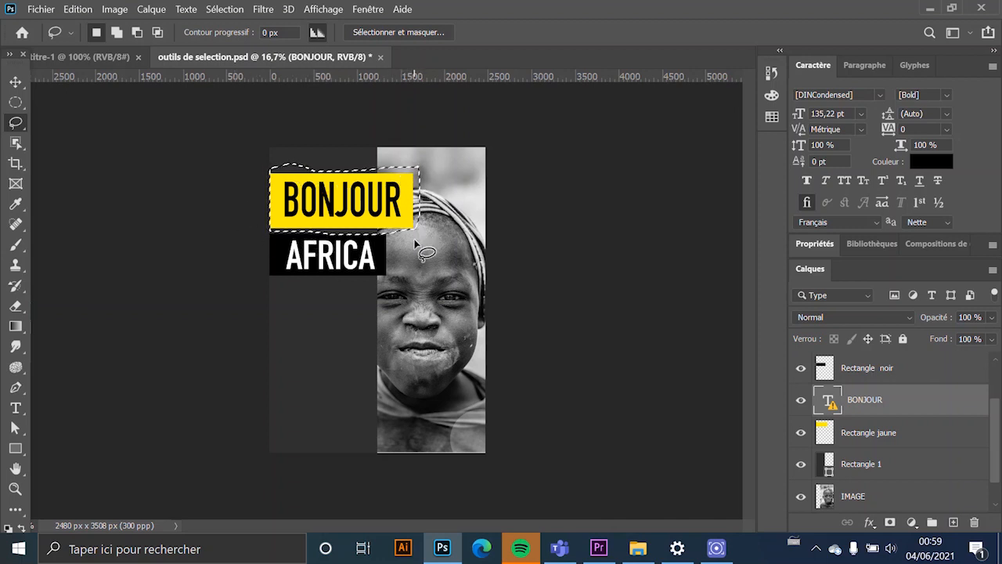
{"action": "key", "text": "ctrl+d"}
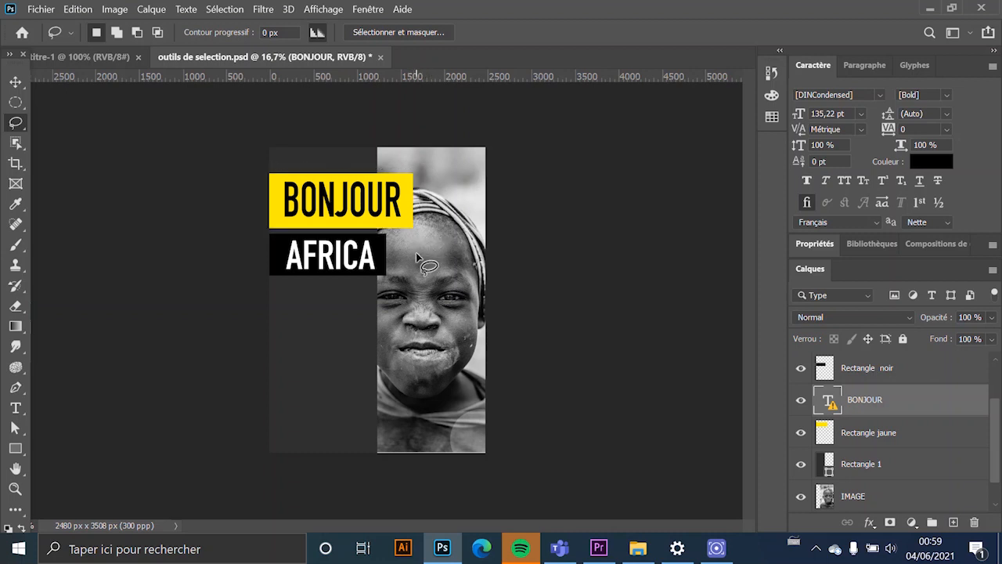
Draw a straight-sided Polygonal Lasso selection spanning the titles and upper face, and deselect it.
{"action": "right_click", "coordinate": [21, 127]}
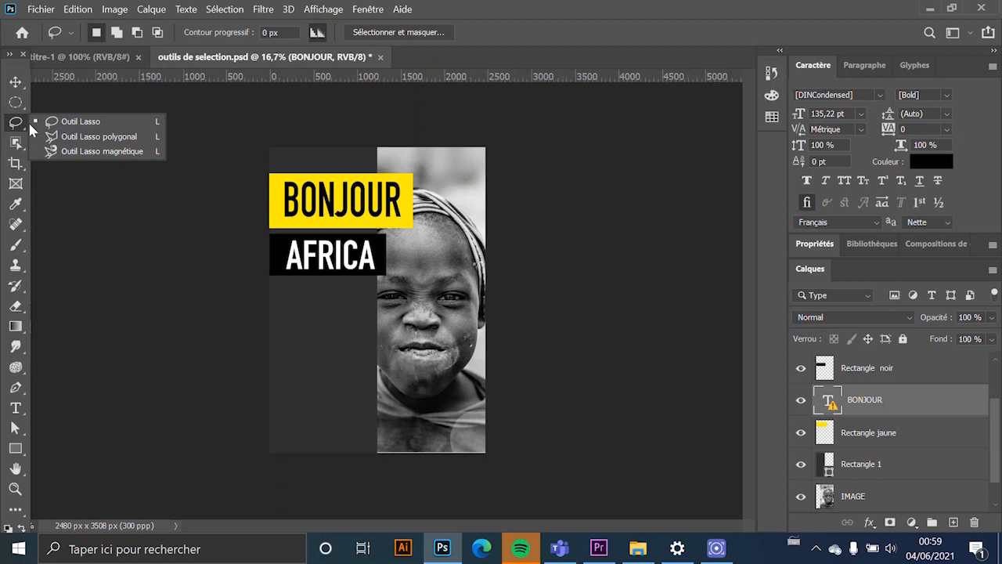
{"action": "left_click", "coordinate": [98, 137]}
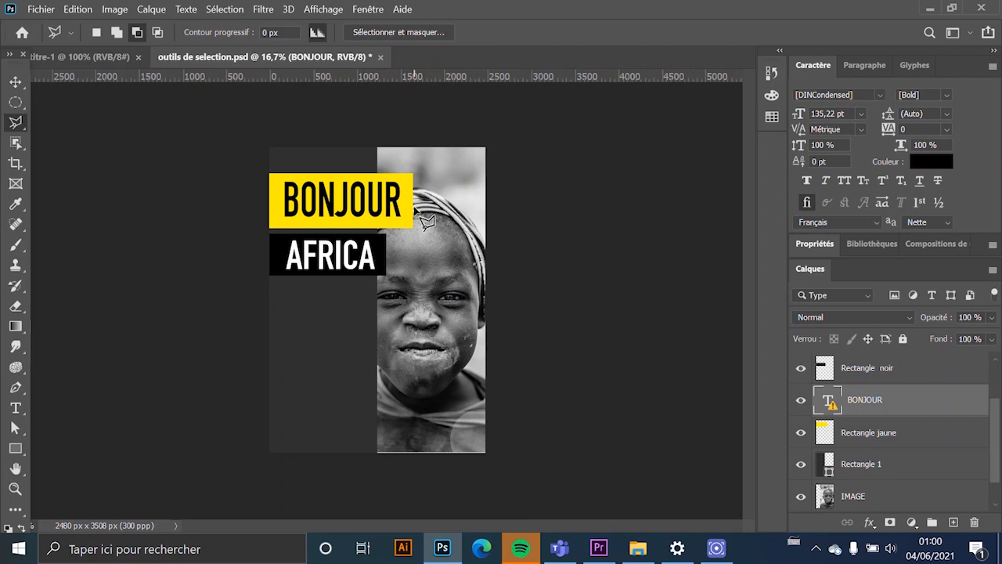
{"action": "left_click", "coordinate": [444, 164]}
{"action": "left_click", "coordinate": [381, 356]}
{"action": "left_click", "coordinate": [285, 242]}
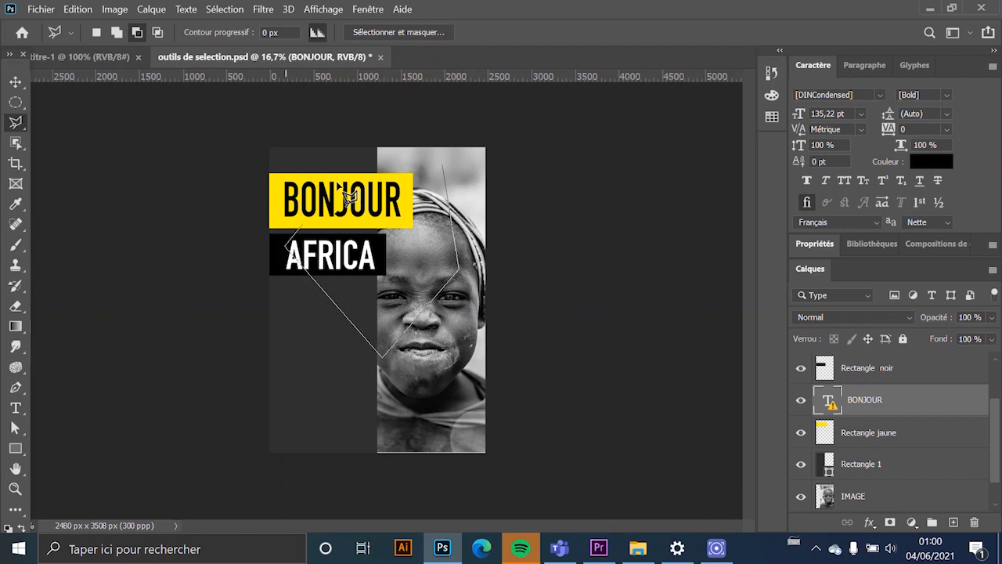
{"action": "left_click", "coordinate": [368, 138]}
{"action": "double_click", "coordinate": [430, 156]}
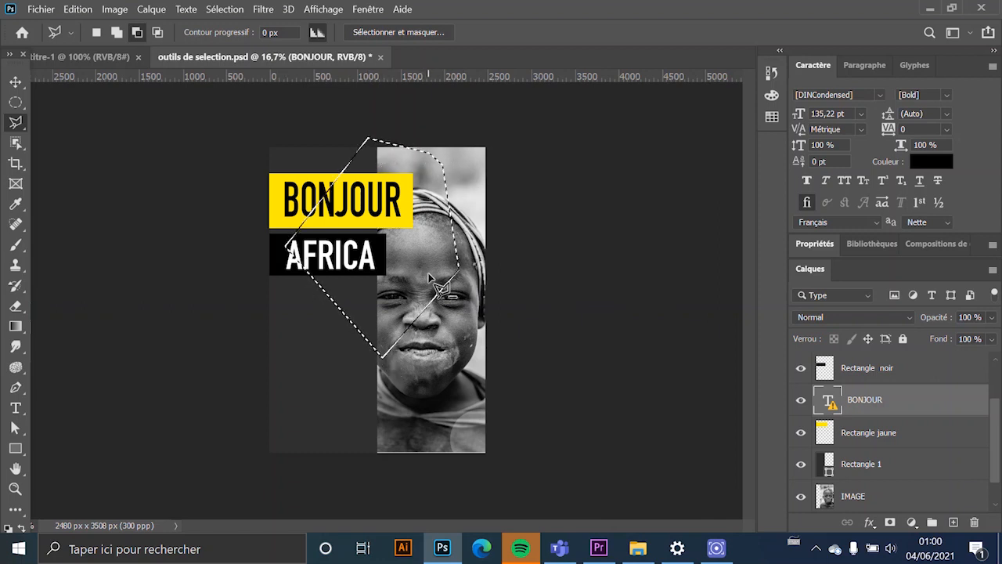
{"action": "key", "text": "ctrl+d"}
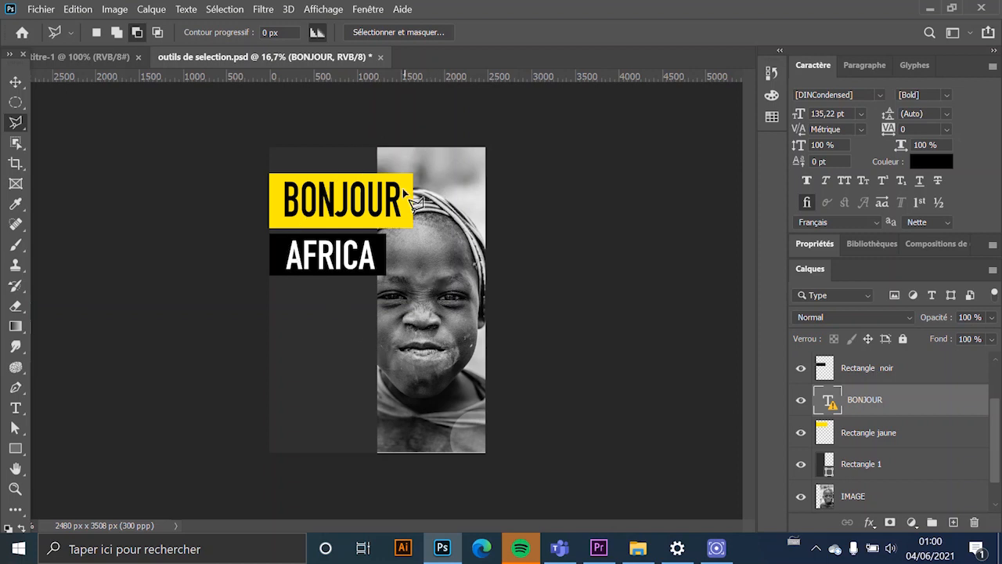
Outline the yellow BONJOUR banner corner by corner with the Polygonal Lasso, and deselect it.
{"action": "left_click", "coordinate": [411, 173]}
{"action": "left_click", "coordinate": [403, 230]}
{"action": "left_click", "coordinate": [250, 231]}
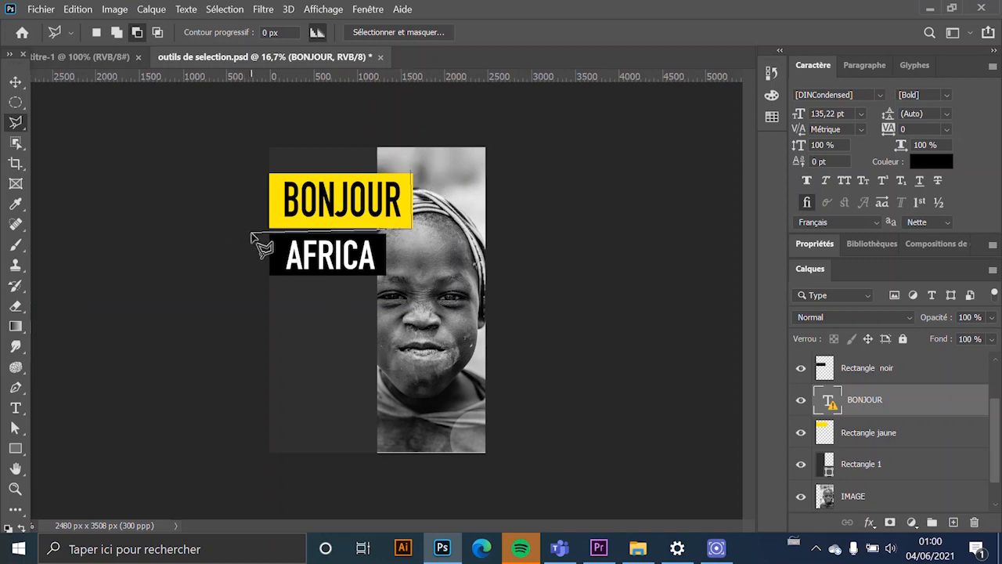
{"action": "left_click", "coordinate": [261, 170]}
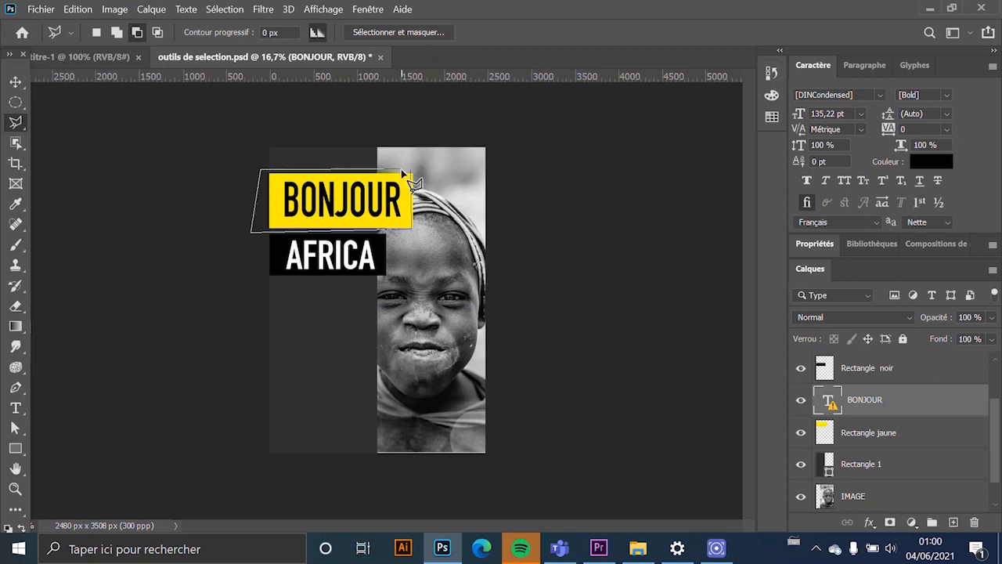
{"action": "left_click", "coordinate": [403, 173]}
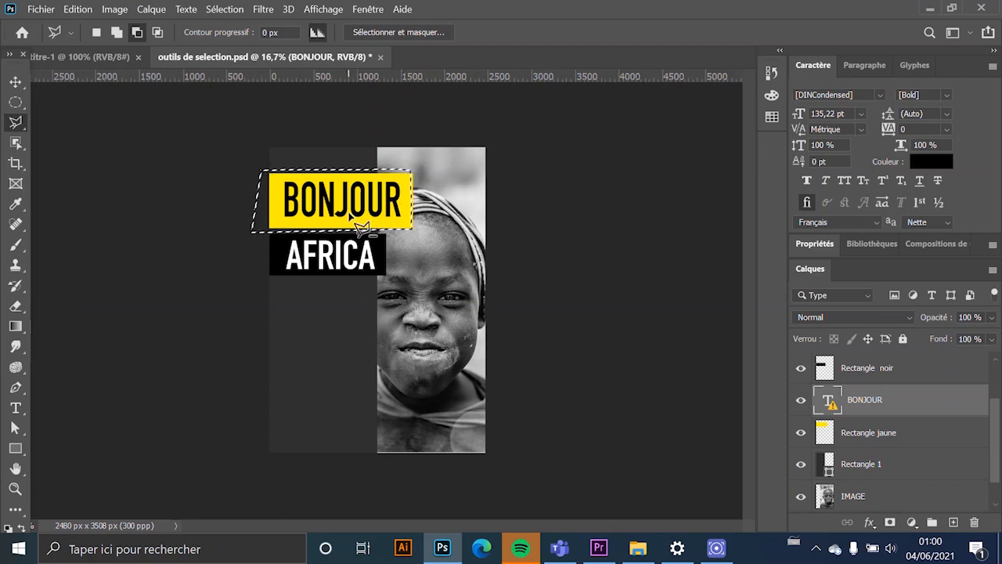
{"action": "key", "text": "ctrl+d"}
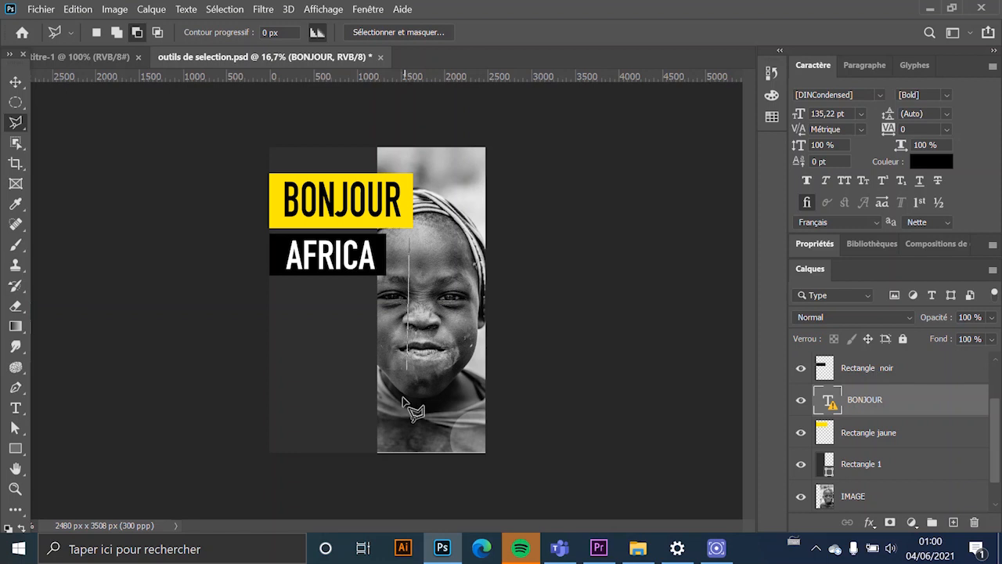
{"action": "left_click", "coordinate": [404, 398]}
{"action": "left_click", "coordinate": [523, 394]}
{"action": "key", "text": "Escape"}
{"action": "key", "text": "ctrl+d"}
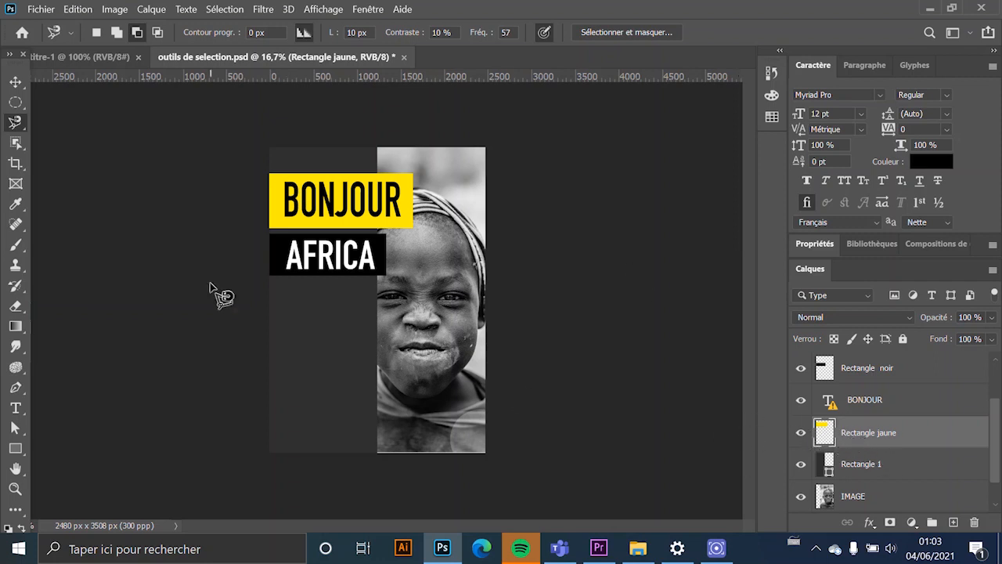
Trace the edge of the yellow BONJOUR banner with the Magnetic Lasso, and deselect it.
{"action": "left_click", "coordinate": [268, 173]}
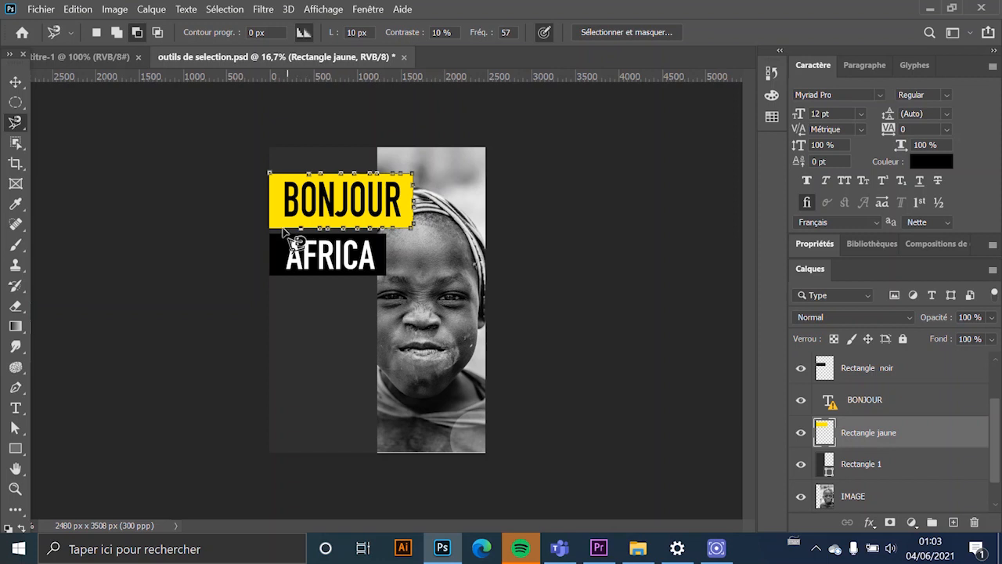
{"action": "left_click", "coordinate": [268, 173]}
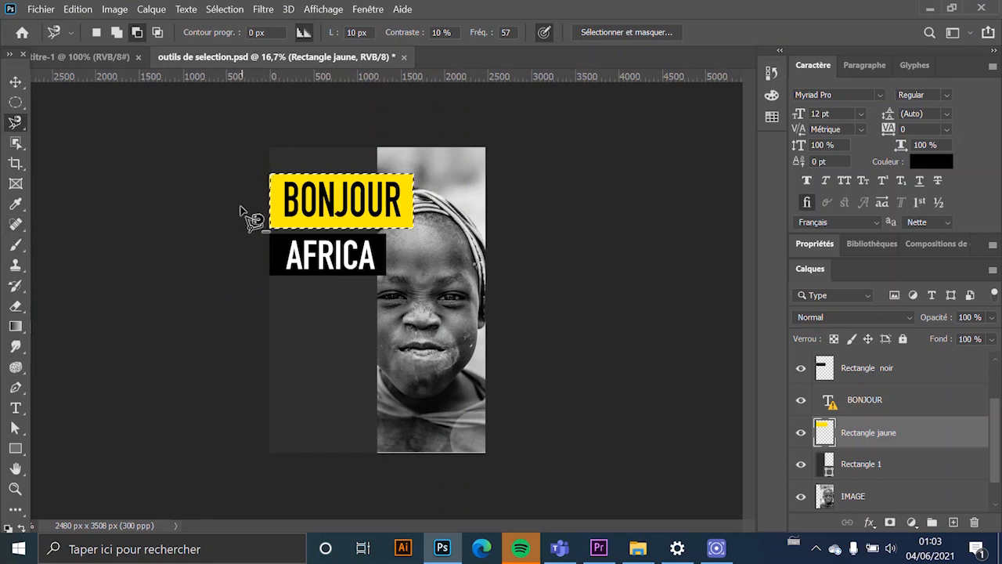
{"action": "left_click", "coordinate": [137, 33]}
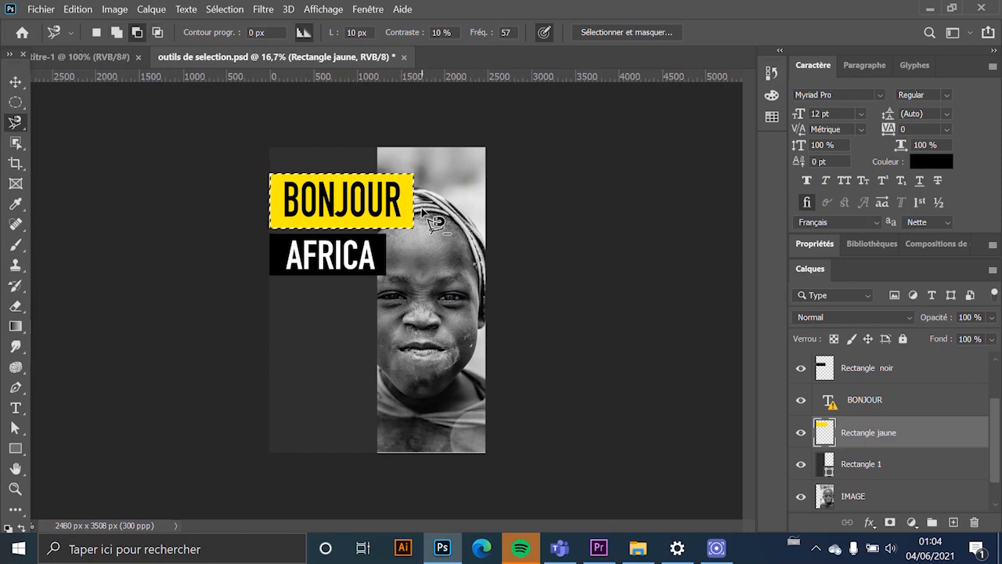
{"action": "key", "text": "ctrl+d"}
Select the yellow BONJOUR banner with the Magic Wand, and deselect it.
{"action": "key", "text": "w"}
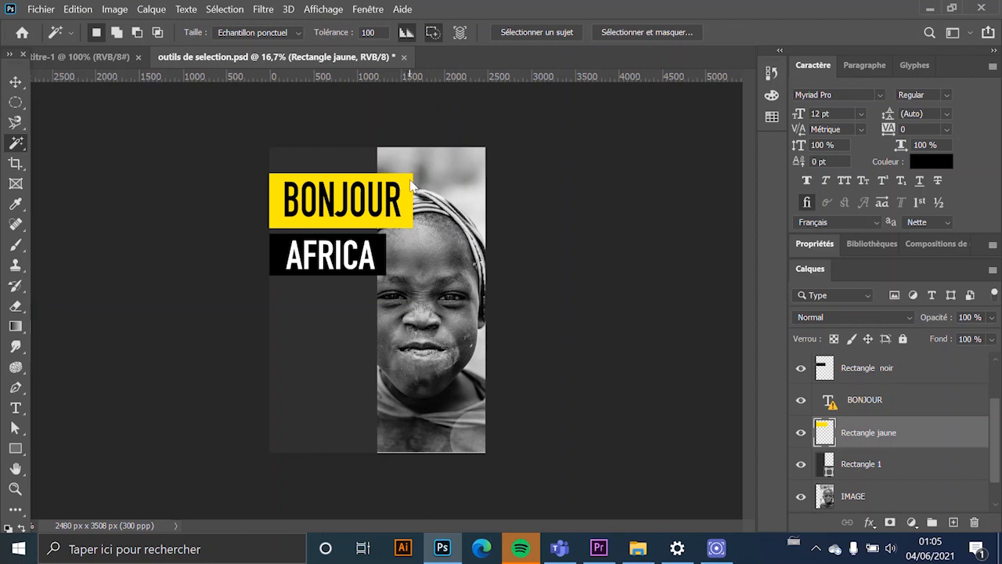
{"action": "left_click", "coordinate": [408, 218]}
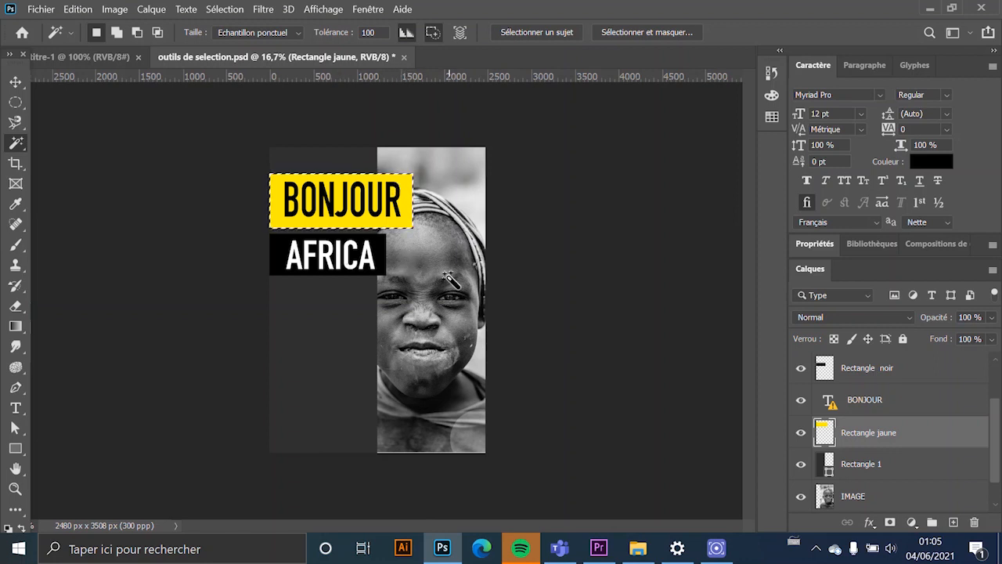
{"action": "left_click", "coordinate": [401, 176]}
{"action": "key", "text": "ctrl+d"}
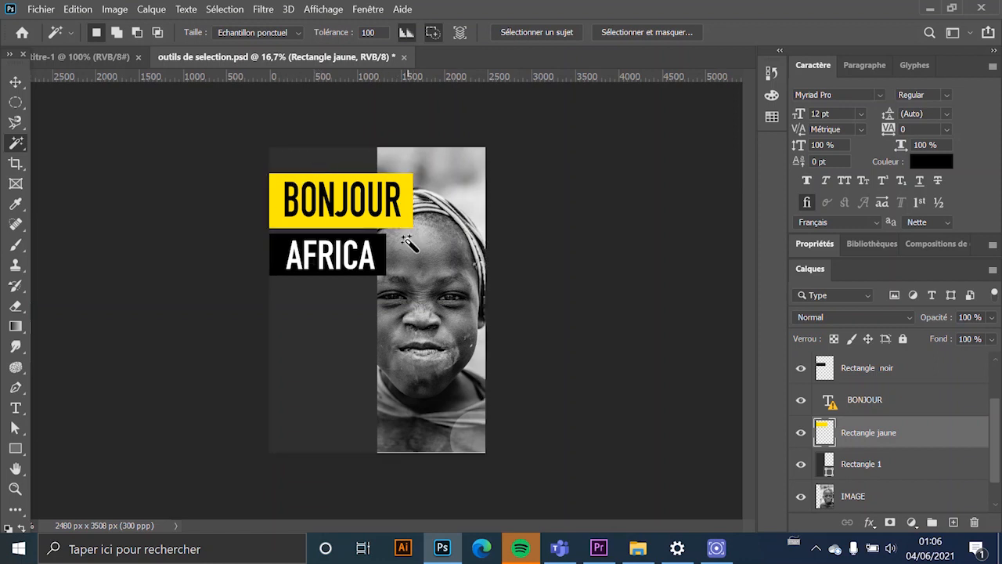
Alternate Magic Wand selections between the yellow banner and the area around it, and clear the selection.
{"action": "left_click", "coordinate": [321, 160]}
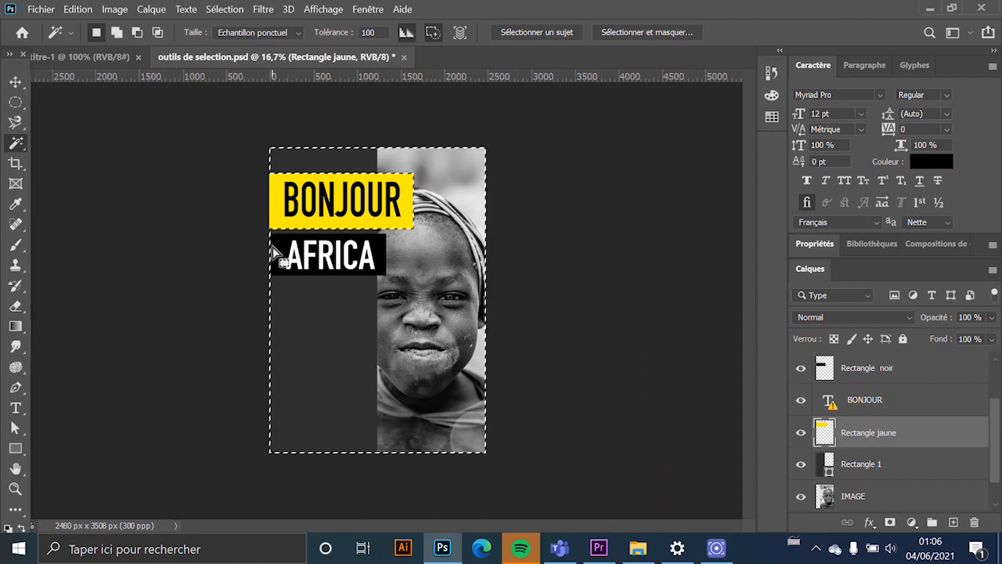
{"action": "key", "text": "ctrl+d"}
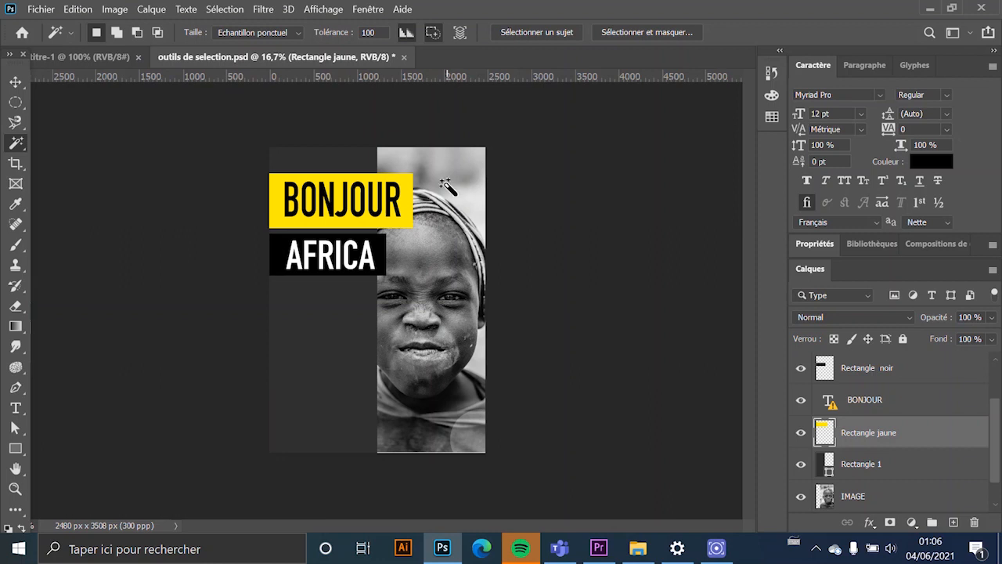
{"action": "left_click", "coordinate": [407, 192]}
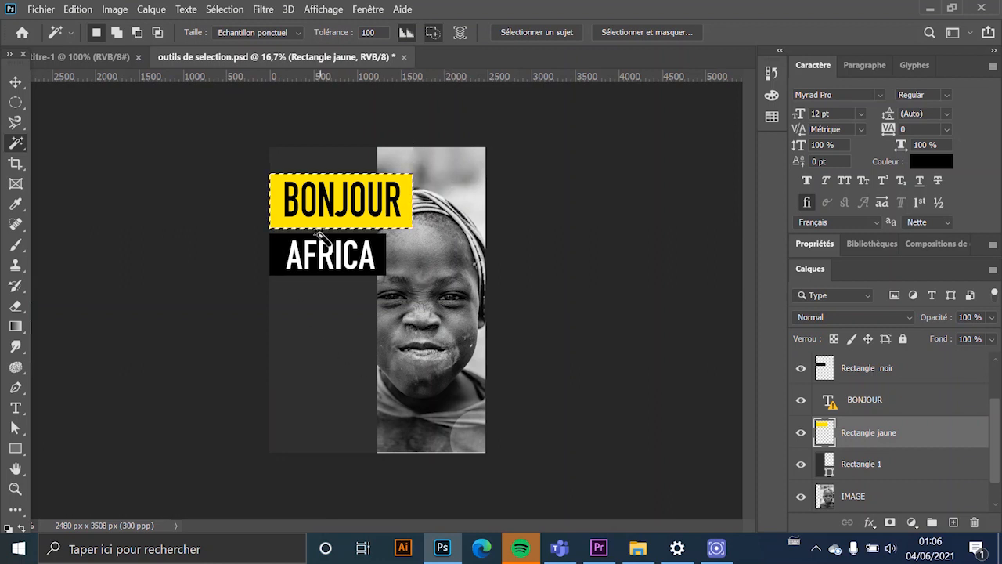
{"action": "left_click", "coordinate": [421, 283]}
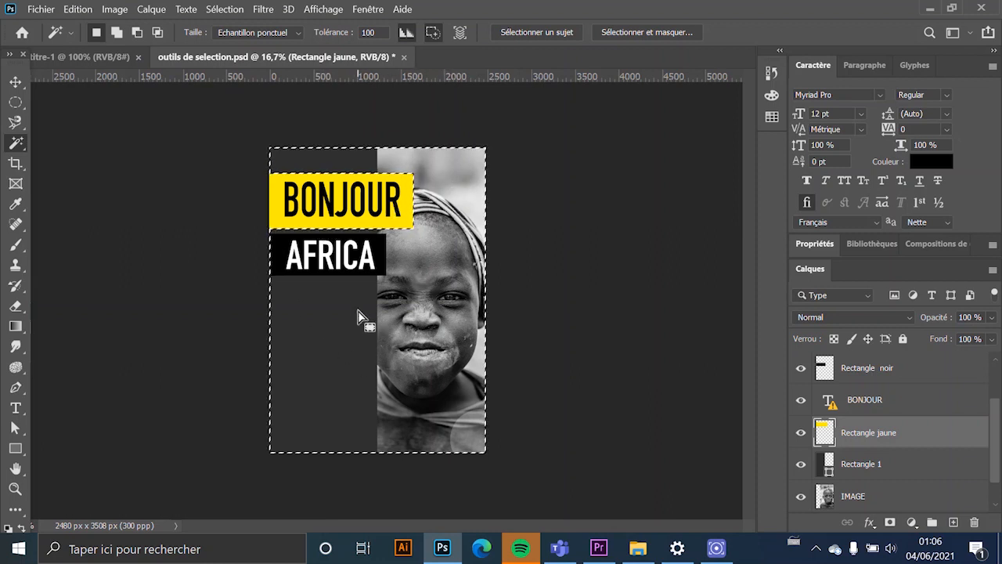
{"action": "key", "text": "ctrl+d"}
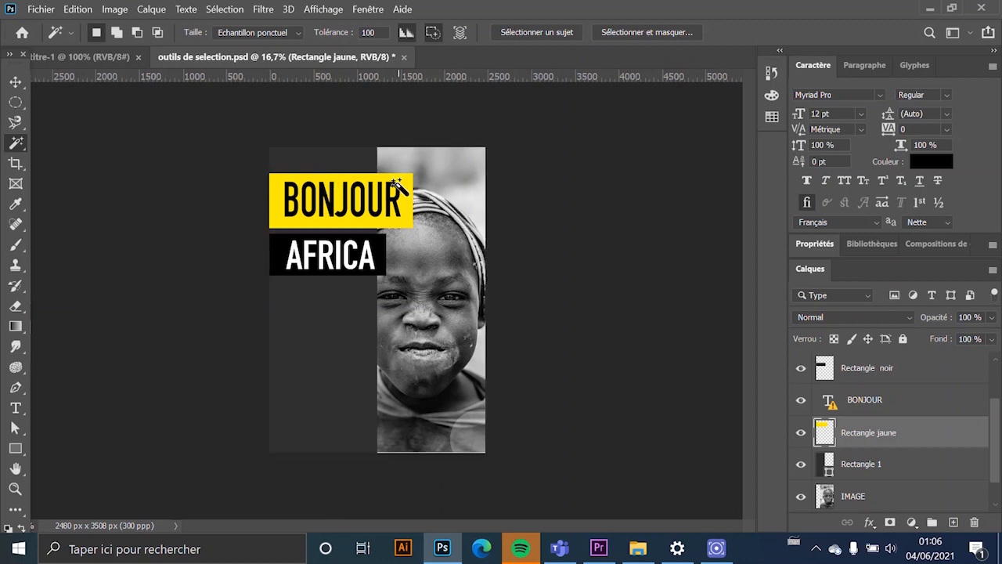
Brush a Quick Selection over the area around the yellow banner, invert it to the banner, and deselect.
{"action": "right_click", "coordinate": [11, 146]}
{"action": "left_click", "coordinate": [98, 142]}
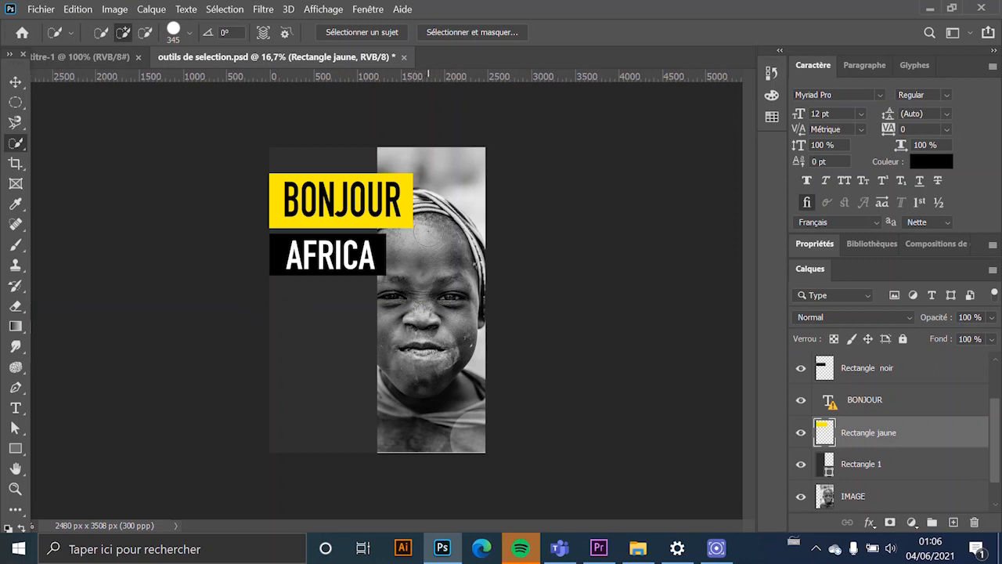
{"action": "mouse_move", "coordinate": [426, 235]}
{"action": "left_mouse_down"}
{"action": "mouse_move", "coordinate": [451, 302]}
{"action": "mouse_move", "coordinate": [442, 307]}
{"action": "left_mouse_up"}
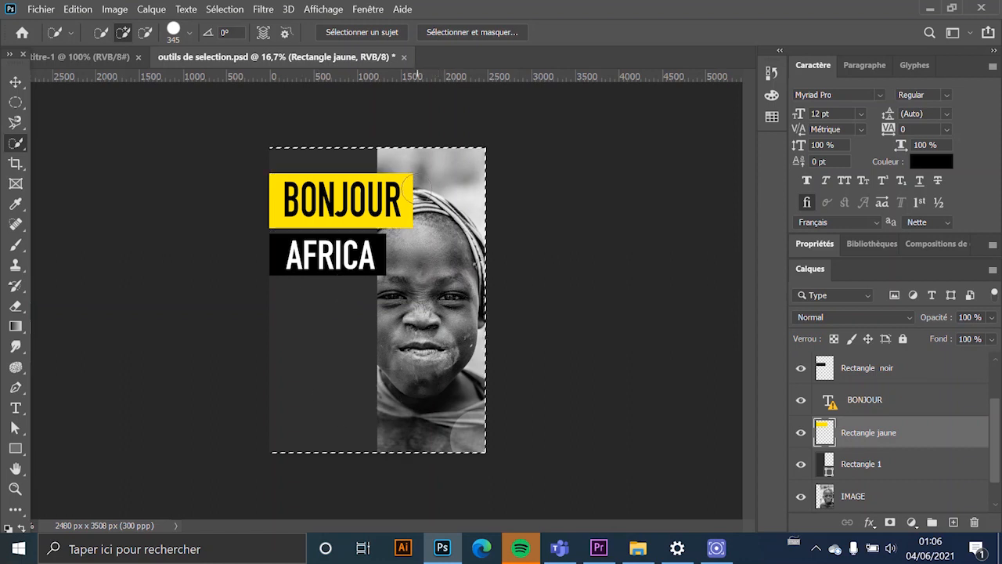
{"action": "key", "text": "ctrl+shift+i"}
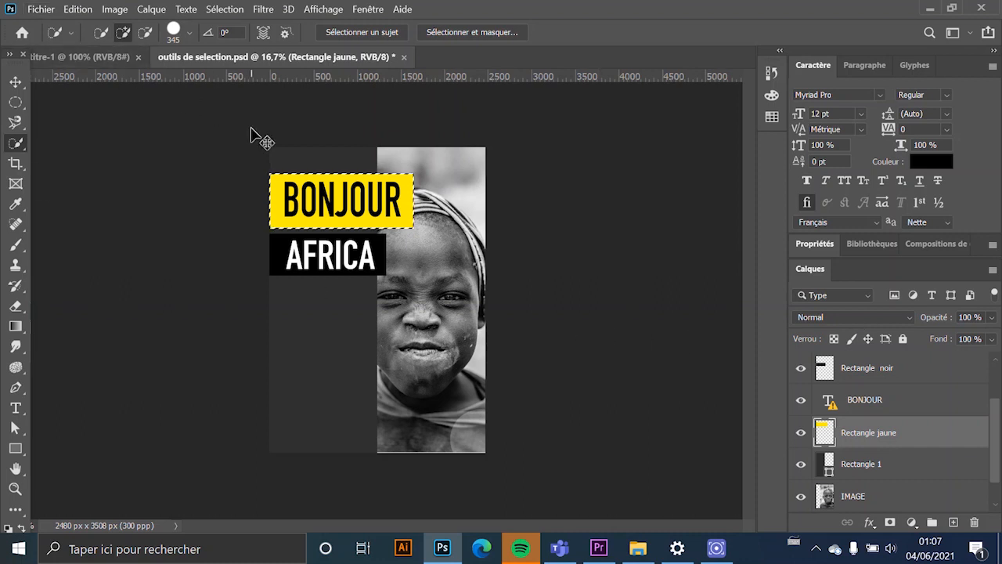
{"action": "key", "text": "ctrl+d"}
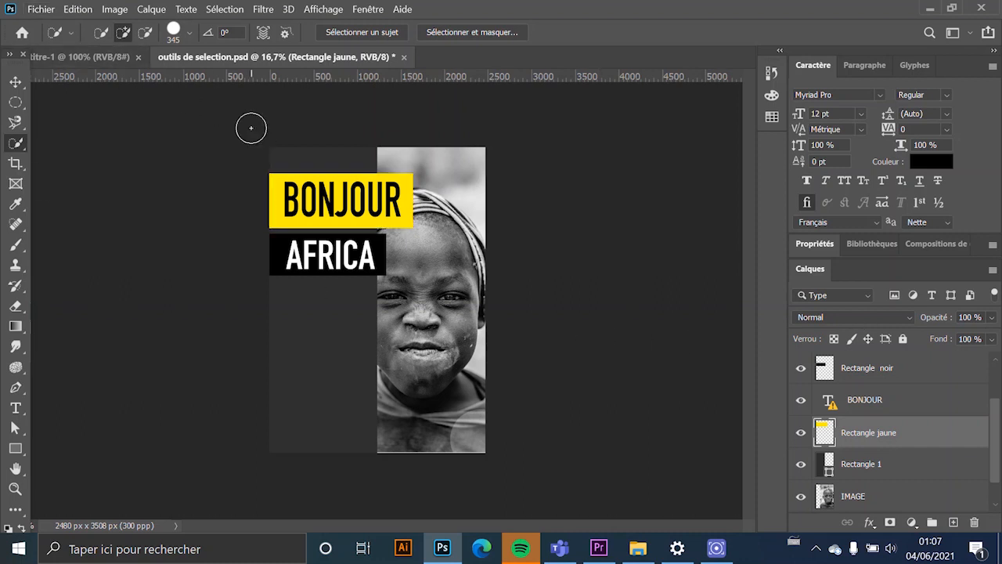
On the IMAGE layer, brush a Quick Selection over the child and extend it to the background.
{"action": "left_click", "coordinate": [872, 501]}
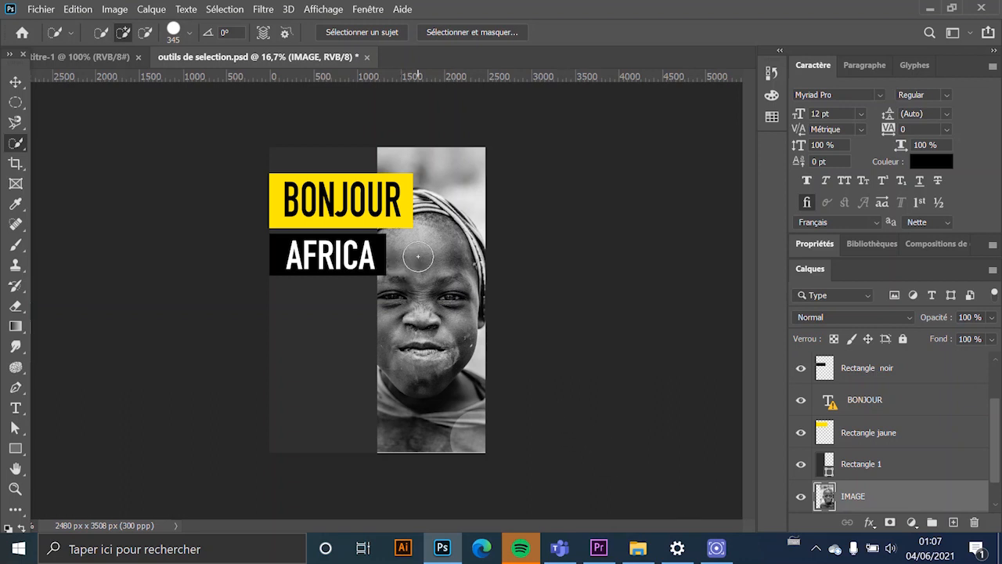
{"action": "mouse_move", "coordinate": [420, 266]}
{"action": "left_mouse_down"}
{"action": "mouse_move", "coordinate": [375, 282]}
{"action": "mouse_move", "coordinate": [434, 322]}
{"action": "mouse_move", "coordinate": [440, 360]}
{"action": "mouse_move", "coordinate": [393, 432]}
{"action": "mouse_move", "coordinate": [475, 440]}
{"action": "mouse_move", "coordinate": [382, 328]}
{"action": "left_mouse_up"}
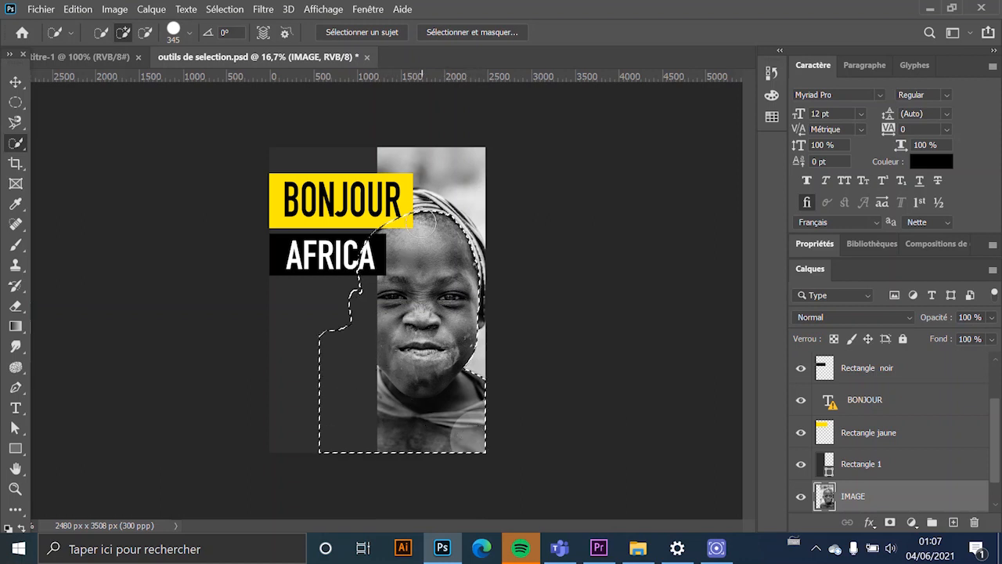
{"action": "mouse_move", "coordinate": [421, 223]}
{"action": "left_mouse_down"}
{"action": "mouse_move", "coordinate": [368, 208]}
{"action": "mouse_move", "coordinate": [454, 235]}
{"action": "mouse_move", "coordinate": [476, 289]}
{"action": "mouse_move", "coordinate": [444, 238]}
{"action": "mouse_move", "coordinate": [394, 264]}
{"action": "left_mouse_up"}
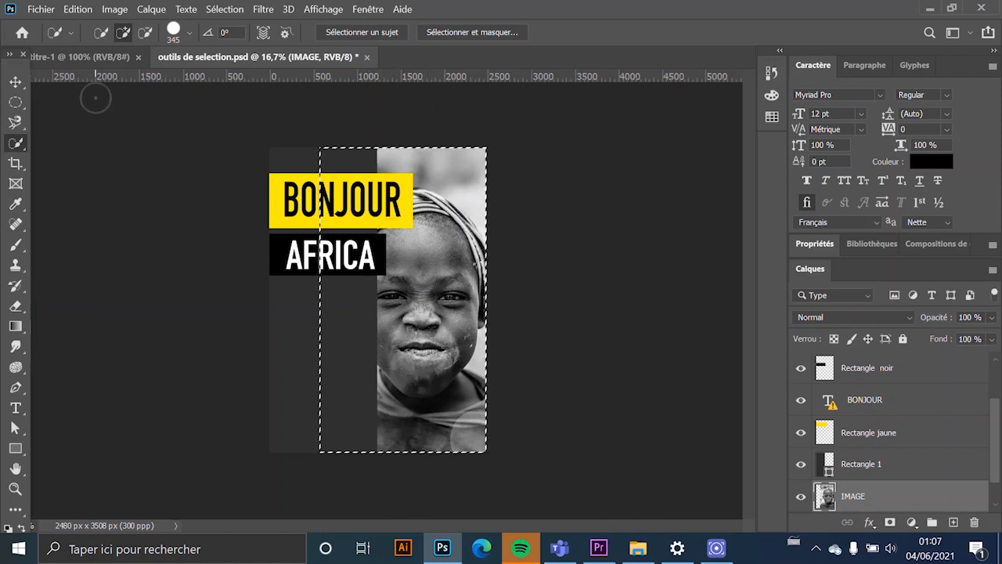
Subtract the background around the child from the Quick Selection, including the stray patch, and clear the selection.
{"action": "left_click", "coordinate": [144, 33]}
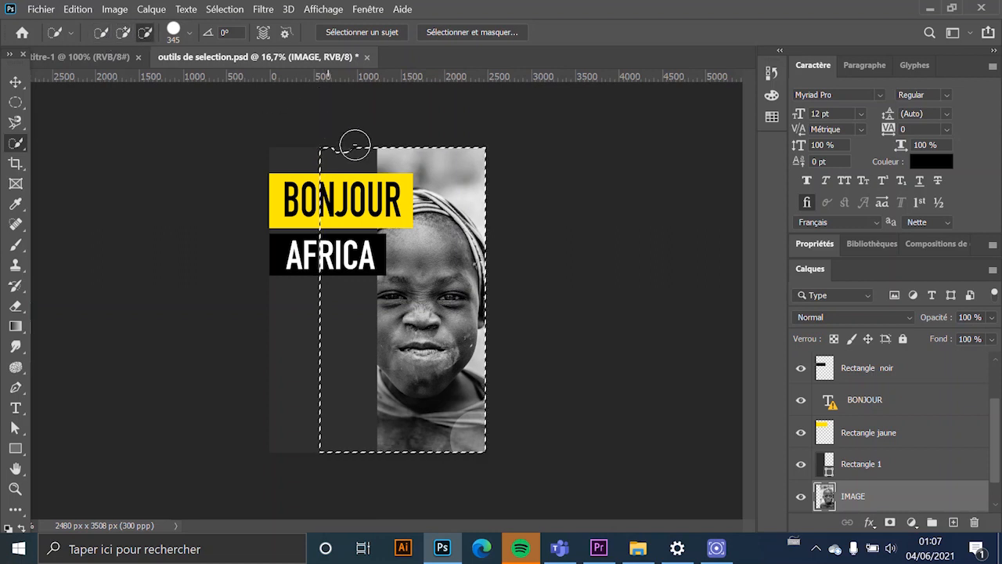
{"action": "left_click_drag", "start_coordinate": [355, 144], "coordinate": [462, 174]}
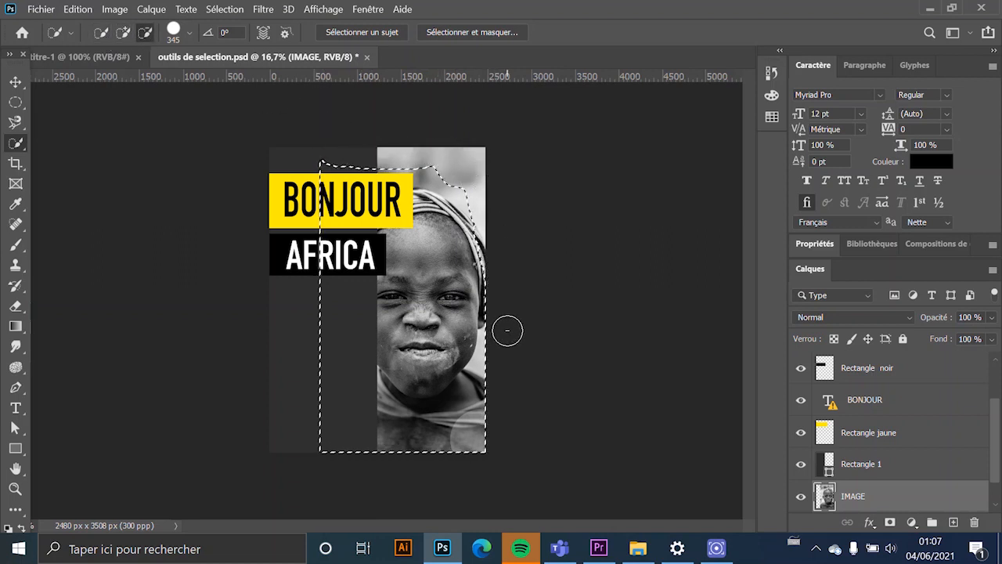
{"action": "left_click_drag", "start_coordinate": [499, 414], "coordinate": [501, 371]}
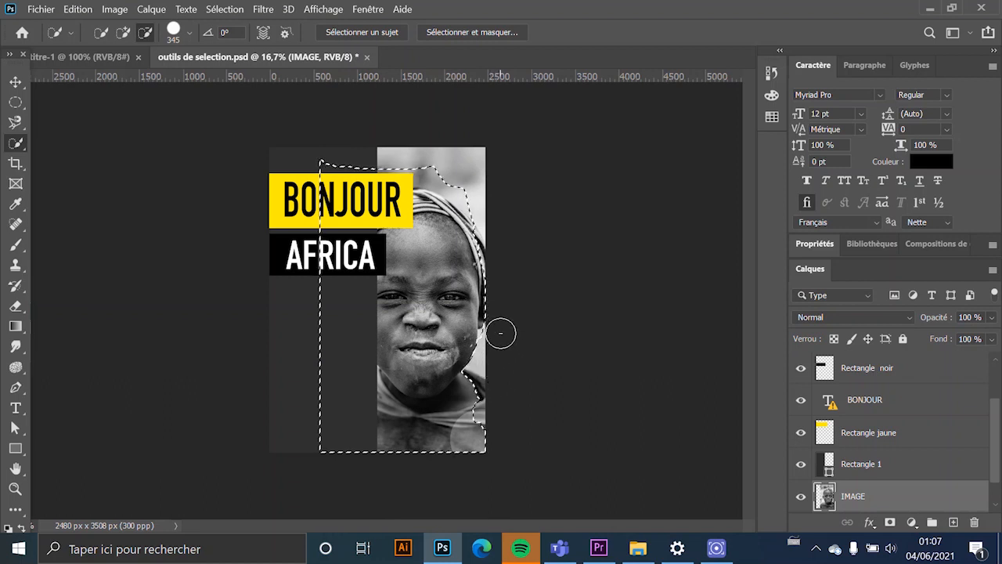
{"action": "left_click_drag", "start_coordinate": [482, 146], "coordinate": [370, 163]}
{"action": "mouse_move", "coordinate": [320, 234]}
{"action": "left_mouse_down"}
{"action": "mouse_move", "coordinate": [313, 349]}
{"action": "mouse_move", "coordinate": [326, 447]}
{"action": "mouse_move", "coordinate": [357, 381]}
{"action": "mouse_move", "coordinate": [329, 238]}
{"action": "mouse_move", "coordinate": [341, 179]}
{"action": "mouse_move", "coordinate": [378, 159]}
{"action": "left_mouse_up"}
{"action": "mouse_move", "coordinate": [462, 171]}
{"action": "left_mouse_down"}
{"action": "mouse_move", "coordinate": [475, 197]}
{"action": "mouse_move", "coordinate": [448, 174]}
{"action": "mouse_move", "coordinate": [354, 172]}
{"action": "left_mouse_up"}
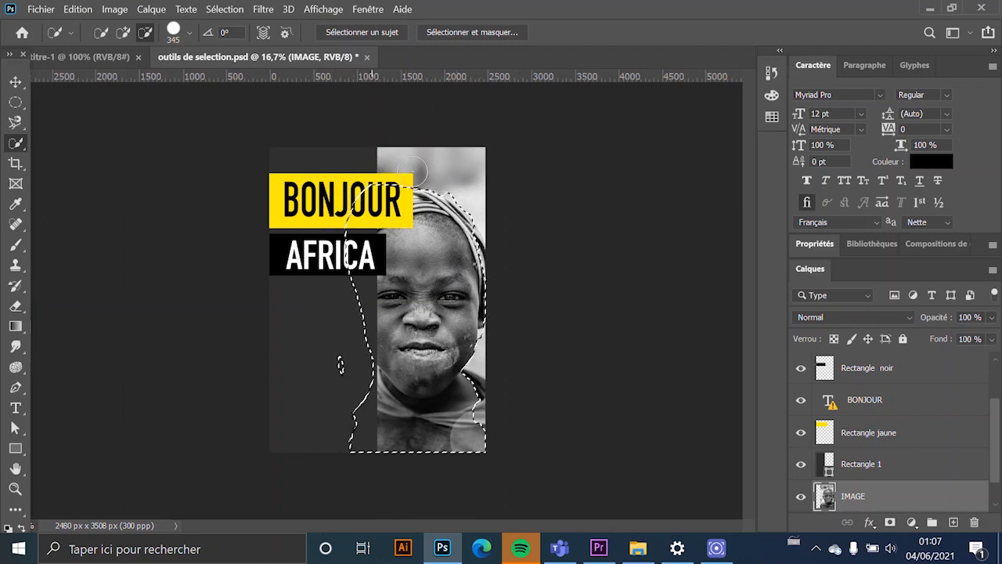
{"action": "left_click_drag", "start_coordinate": [343, 362], "coordinate": [342, 394]}
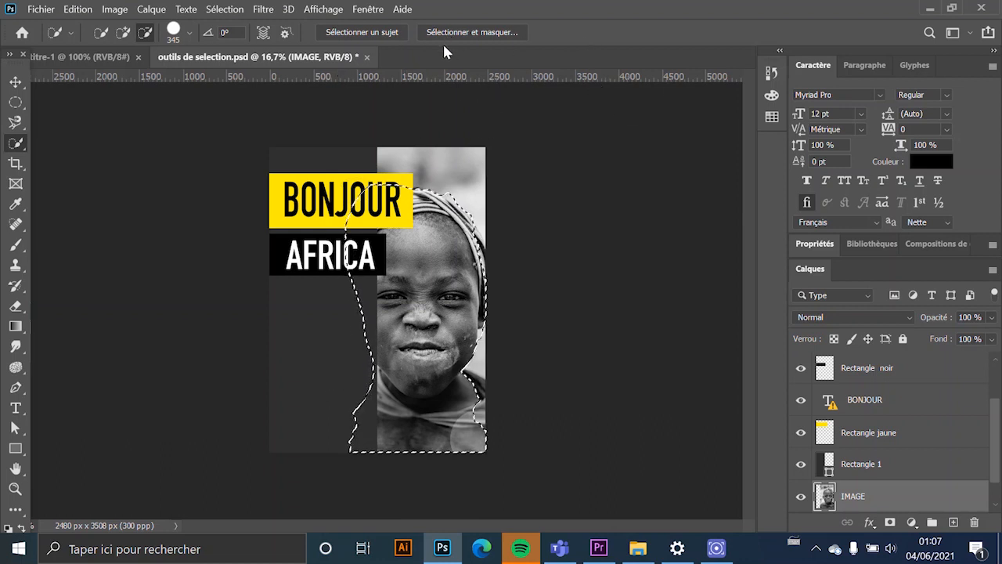
{"action": "key", "text": "ctrl+d"}
Switch to the Object Selection tool and hide all the title and rectangle layers above IMAGE.
{"action": "key", "text": "shift+w"}
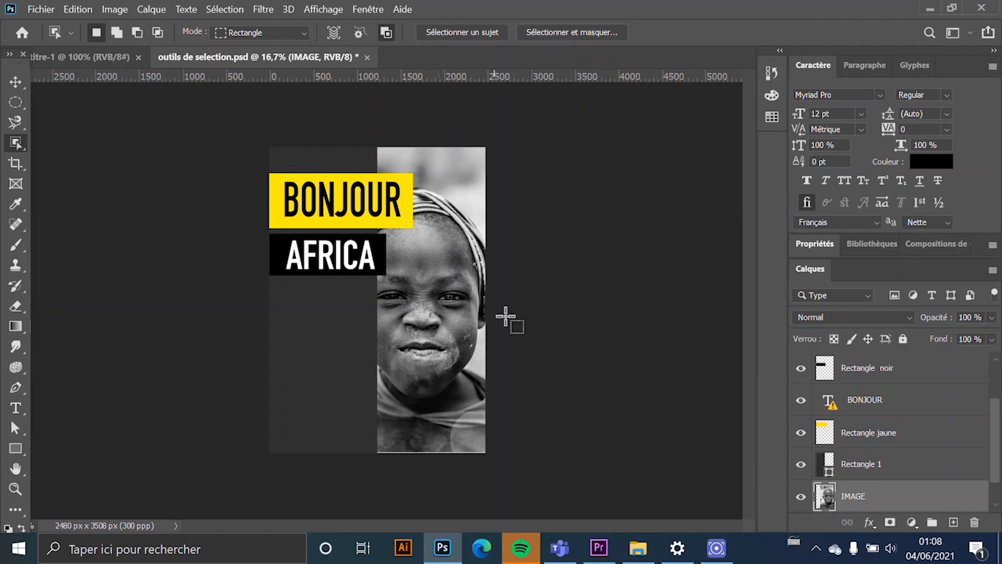
{"action": "scroll", "coordinate": [905, 446], "scroll_direction": "down", "scroll_amount": 1}
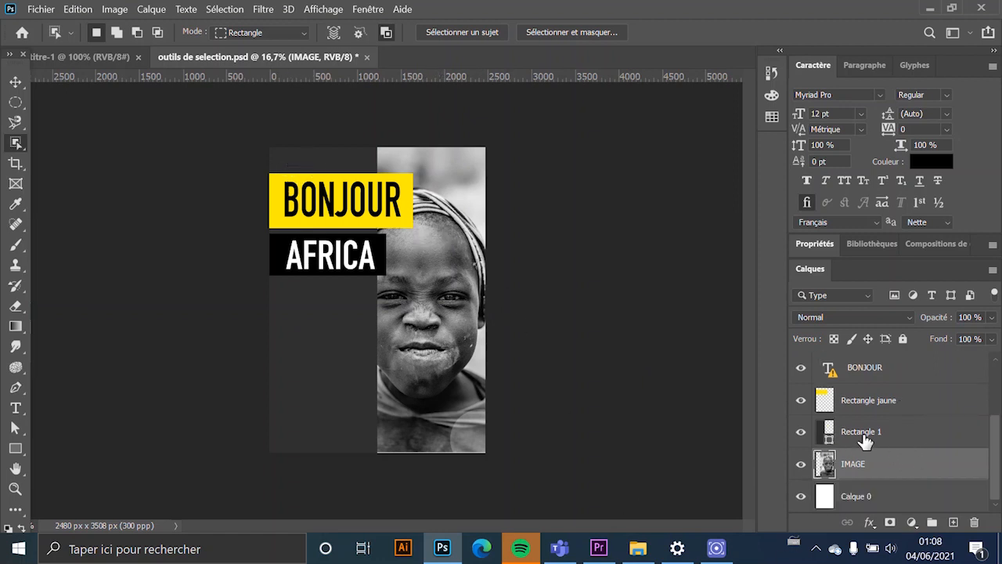
{"action": "left_click_drag", "start_coordinate": [798, 391], "coordinate": [799, 370]}
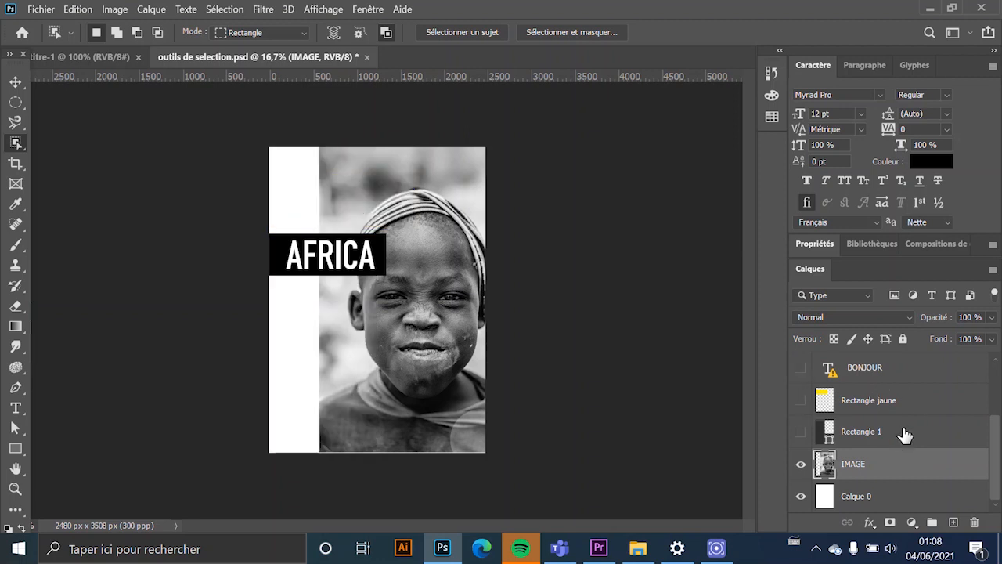
{"action": "scroll", "coordinate": [883, 415], "scroll_direction": "up", "scroll_amount": 3}
{"action": "left_click_drag", "start_coordinate": [796, 431], "coordinate": [800, 367]}
{"action": "scroll", "coordinate": [900, 439], "scroll_direction": "down", "scroll_amount": 3}
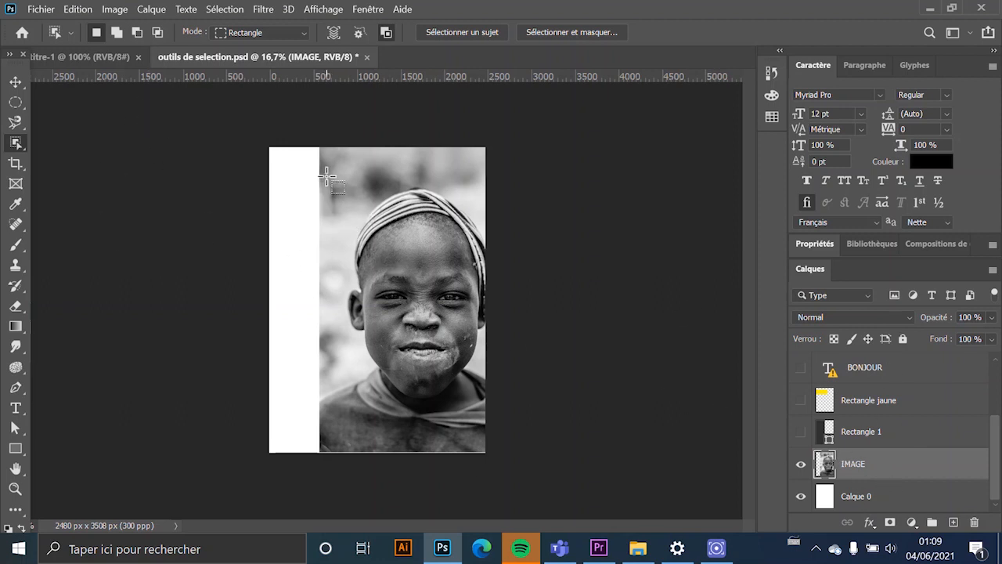
Frame the child with an Object Selection rectangle of about 2080 by 3479 px, and deselect the resulting selection.
{"action": "left_click_drag", "start_coordinate": [326, 175], "coordinate": [484, 491]}
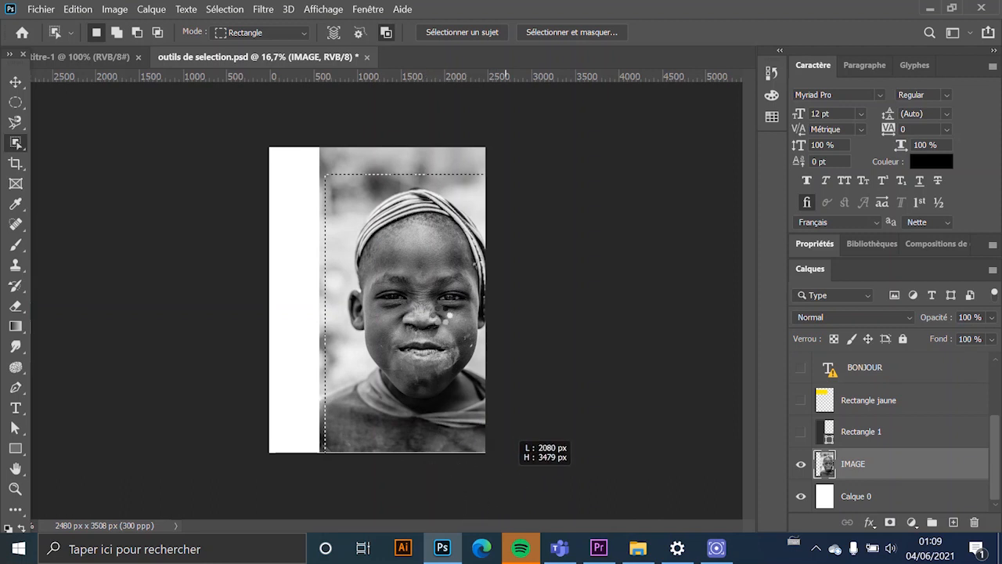
{"action": "left_click_drag", "start_coordinate": [509, 438], "coordinate": [509, 438]}
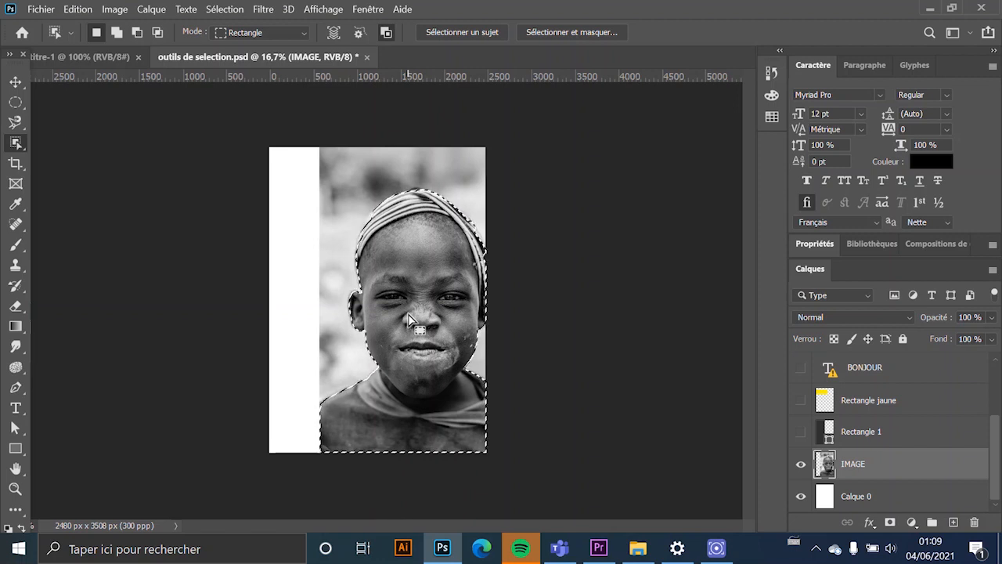
{"action": "left_click", "coordinate": [344, 329]}
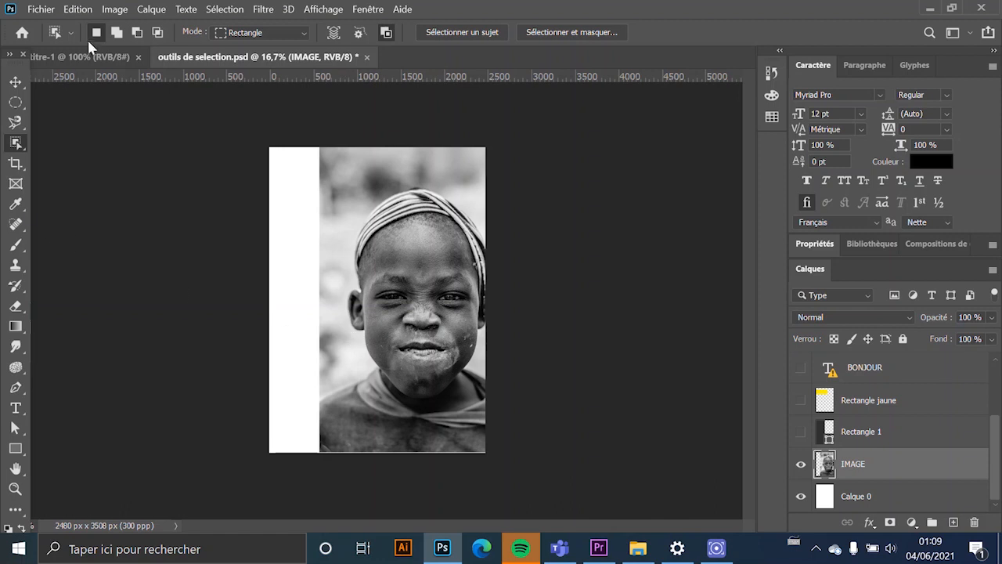
Select the child on the IMAGE layer automatically with the Subject (Sujet) command.
{"action": "left_click", "coordinate": [223, 9]}
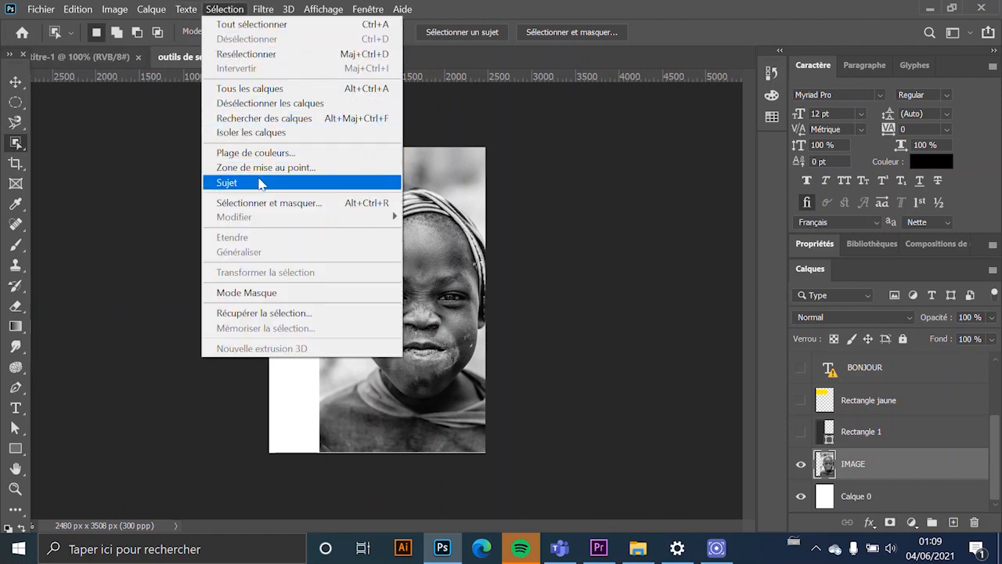
{"action": "left_click", "coordinate": [261, 187]}
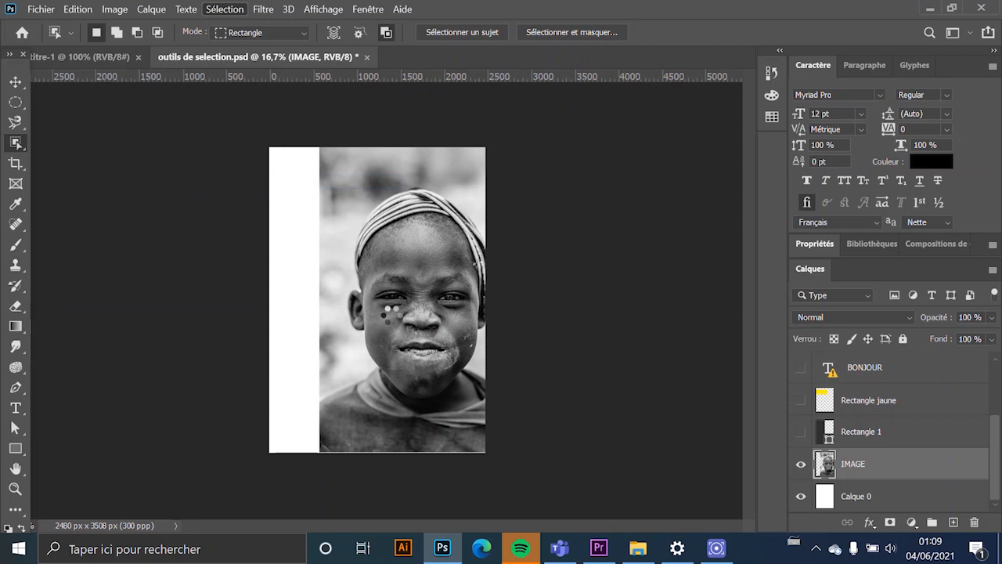